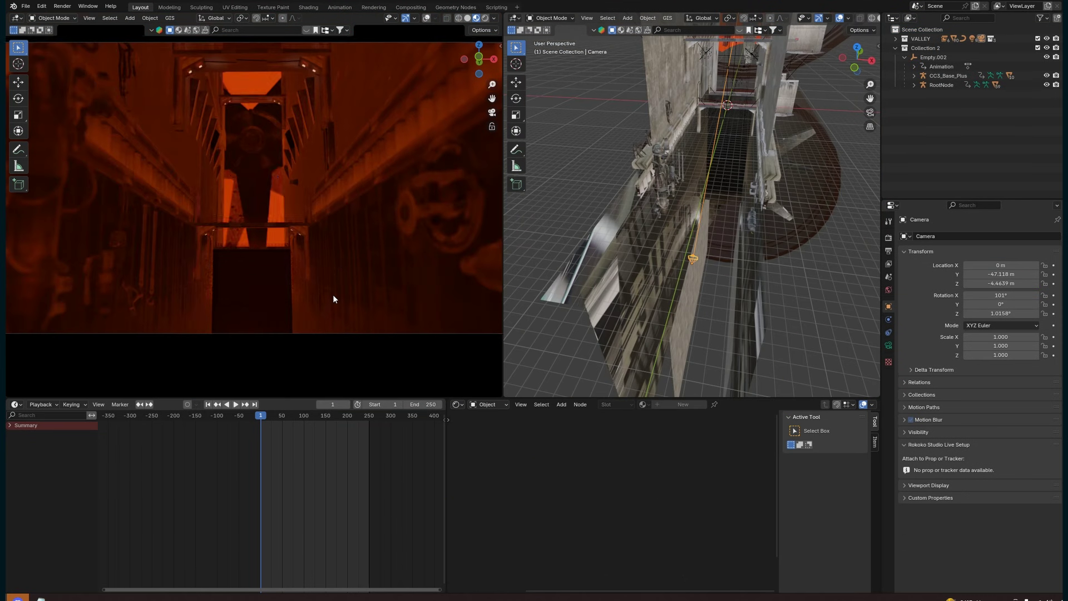
# Step: Rotate the raised camera about 21.7° in the right orthographic view and scrub the timeline to check the framing
pyautogui.press('KP_3')
pyautogui.press('r')
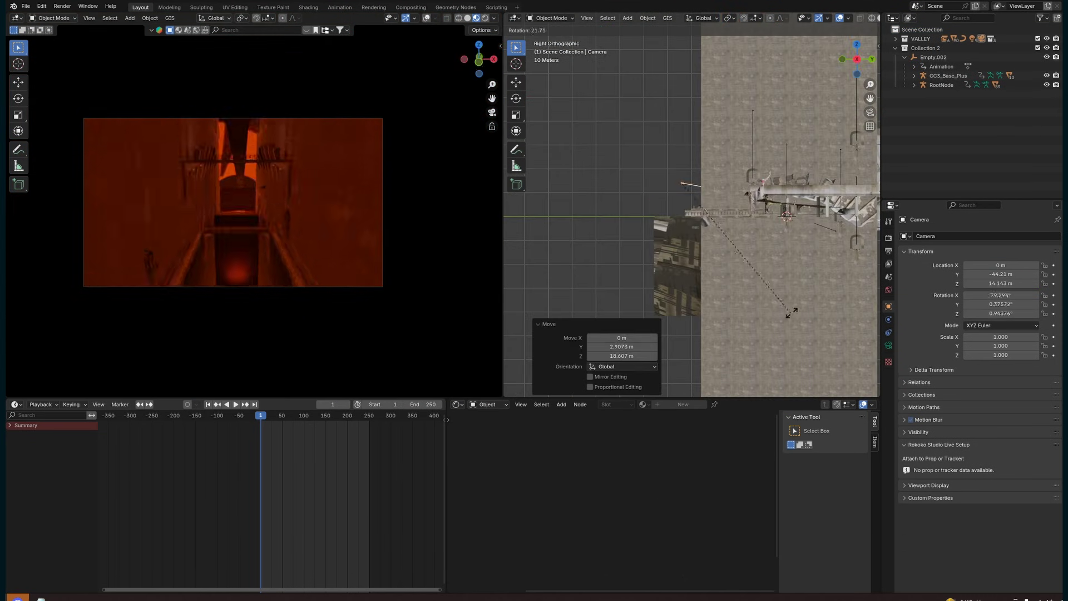
pyautogui.click(791, 313)
pyautogui.moveTo(265, 423); pyautogui.dragTo(375, 416)
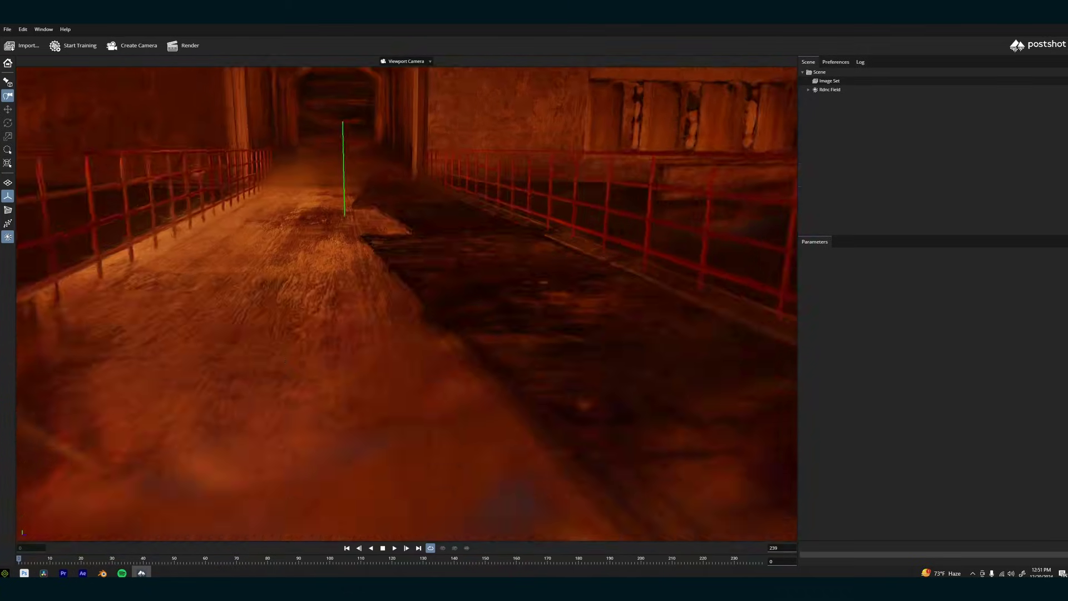
# Step: Switch to Postshot and examine the railed walkway in the radiance field from another angle
pyautogui.moveTo(378, 479); pyautogui.dragTo(423, 517)
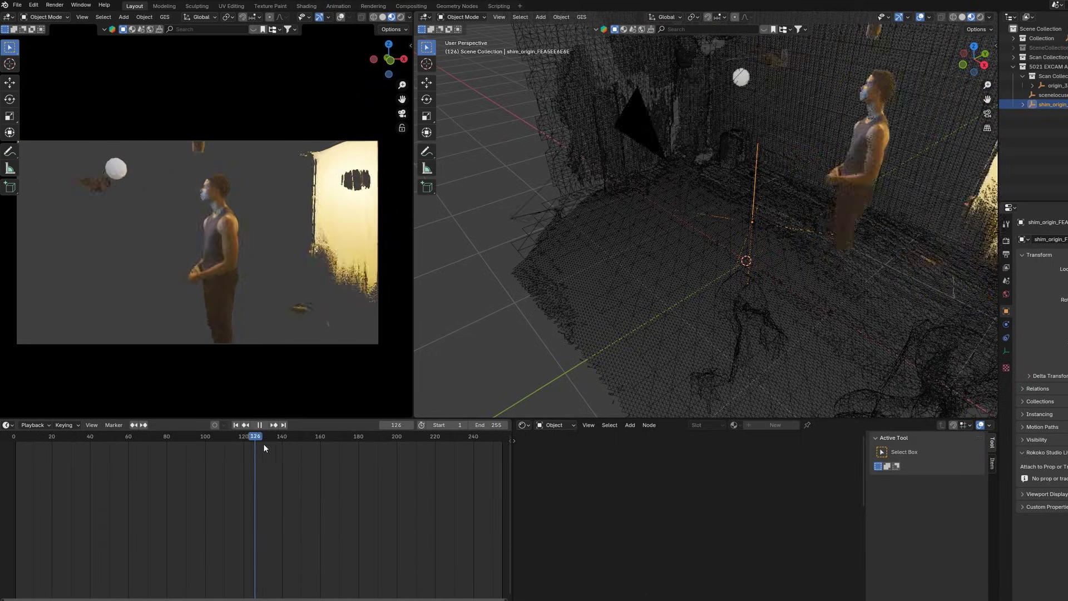
# Step: Switch to Blender, shift the tracked camera's keyframes by 2 frames, and play the shot from its start
pyautogui.press('space')
pyautogui.moveTo(169, 483); pyautogui.dragTo(198, 437, button='middle')
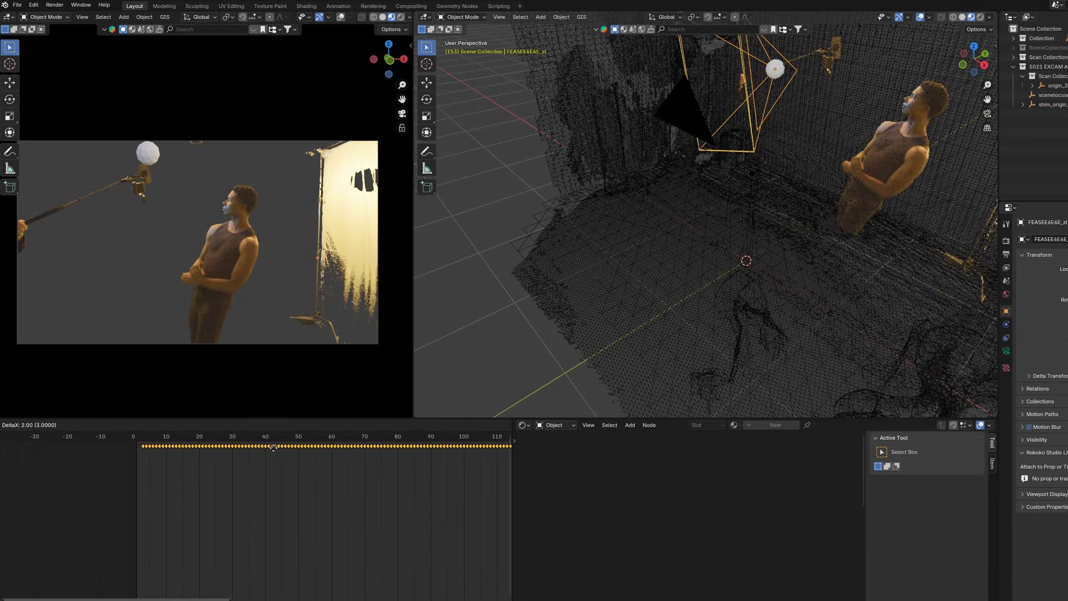
pyautogui.hotkey('shift', 'Left')
pyautogui.press('space')
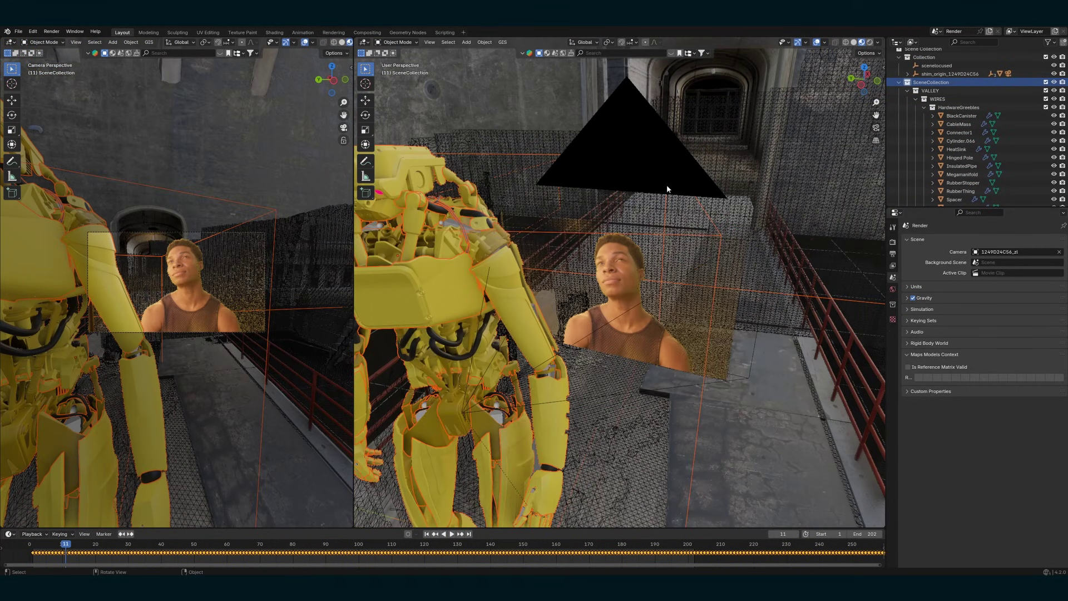
# Step: Select the actor's image plane and split the timeline area to show its material nodes in a Shader Editor
pyautogui.click(666, 185)
pyautogui.scroll(3, 979, 406)
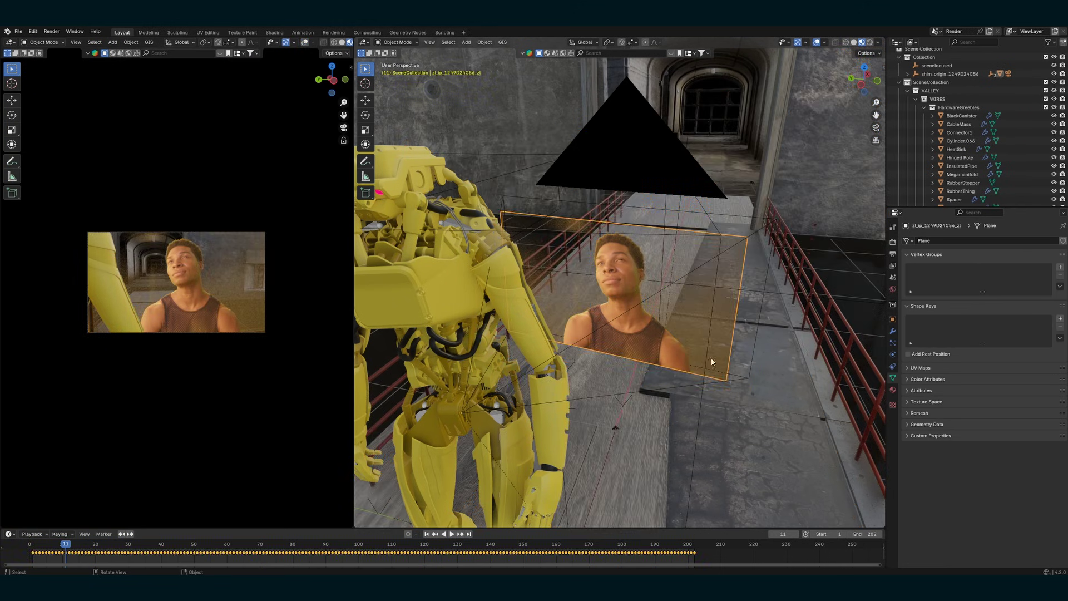
pyautogui.moveTo(645, 527); pyautogui.dragTo(645, 405)
pyautogui.moveTo(883, 405); pyautogui.dragTo(477, 417)
pyautogui.click(486, 409)
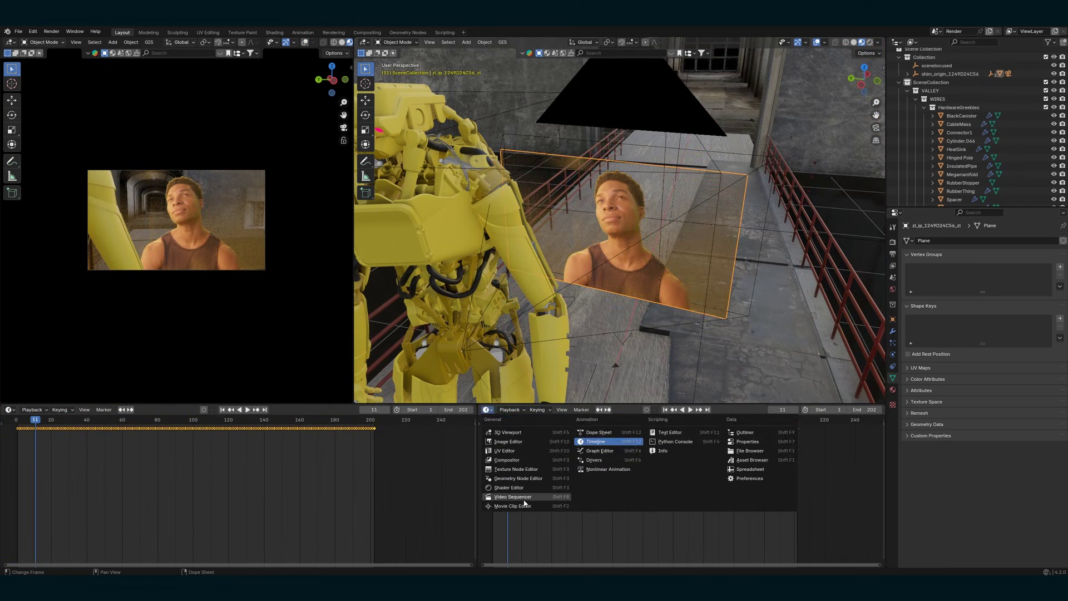
pyautogui.click(525, 496)
pyautogui.press('Home')
pyautogui.click(582, 498)
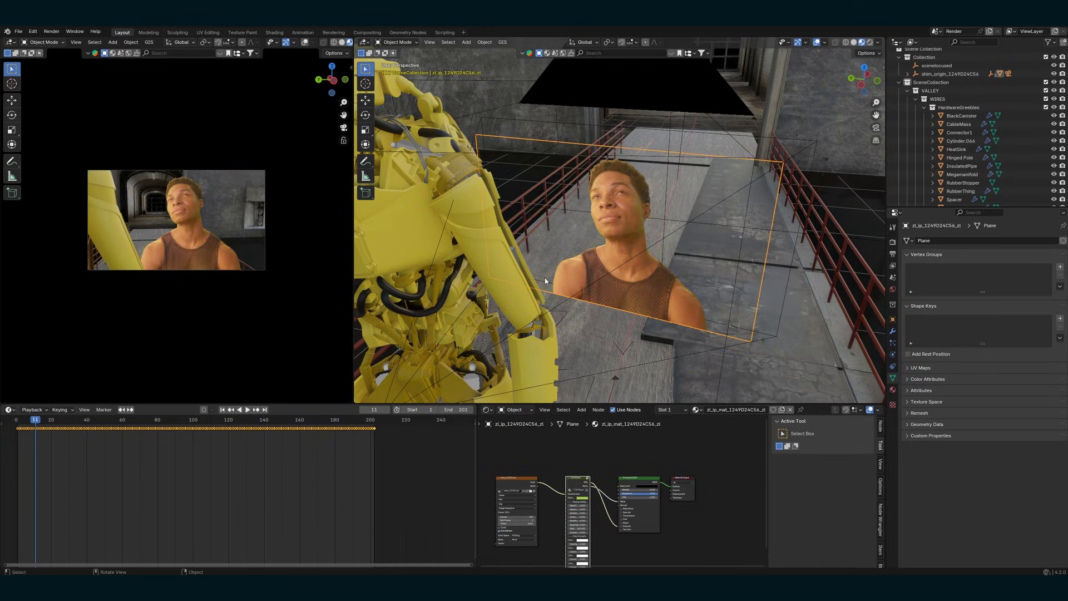
# Step: Delete the vertices at the image plane's upper corner beside the robot in Edit Mode and return to Object Mode
pyautogui.moveTo(545, 278); pyautogui.dragTo(371, 256, button='middle')
pyautogui.press('Tab')
pyautogui.moveTo(563, 147); pyautogui.dragTo(490, 146)
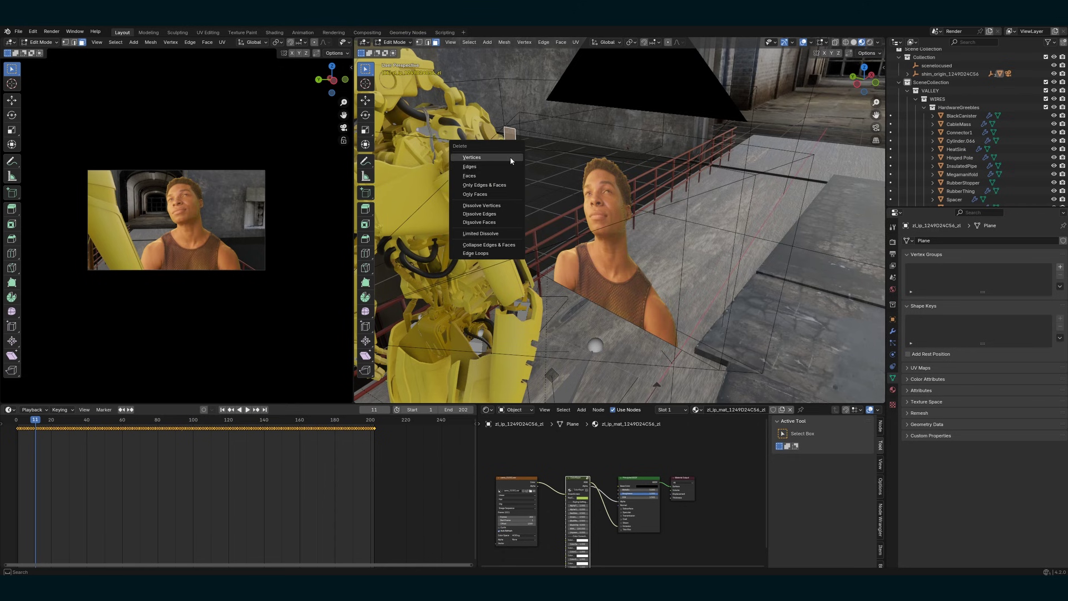
pyautogui.click(510, 158)
pyautogui.press('Tab')
pyautogui.moveTo(511, 161); pyautogui.dragTo(571, 318, button='middle')
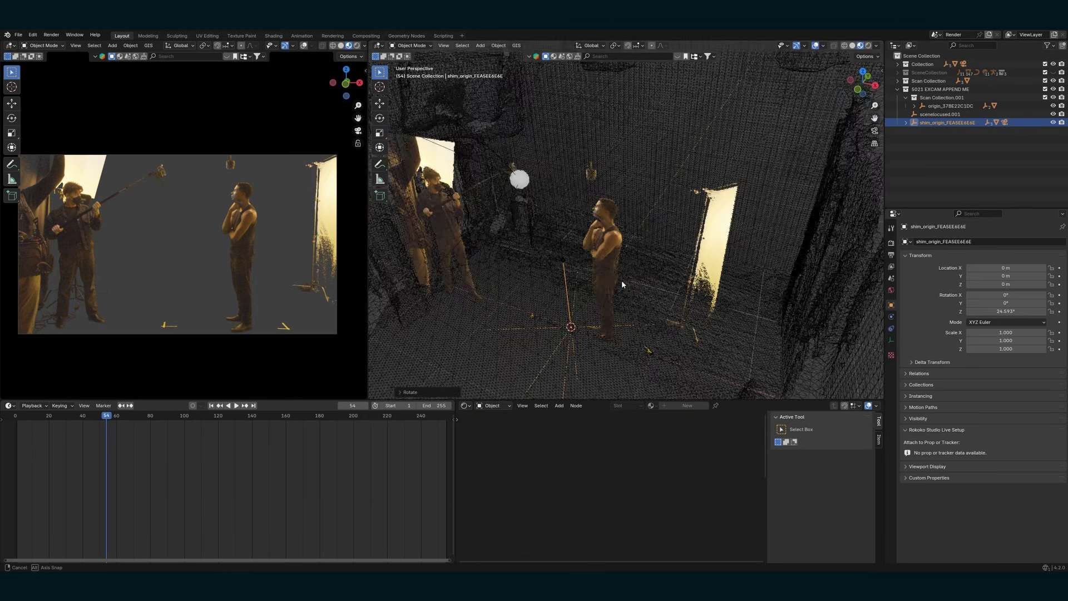
# Step: Reposition the shim origin to about X -0.45 m, Y 0.59 m with a Z rotation of 31.2°, and play the shot
pyautogui.moveTo(636, 267); pyautogui.dragTo(684, 244, button='middle')
pyautogui.press('y')
pyautogui.click(724, 295)
pyautogui.press('space')
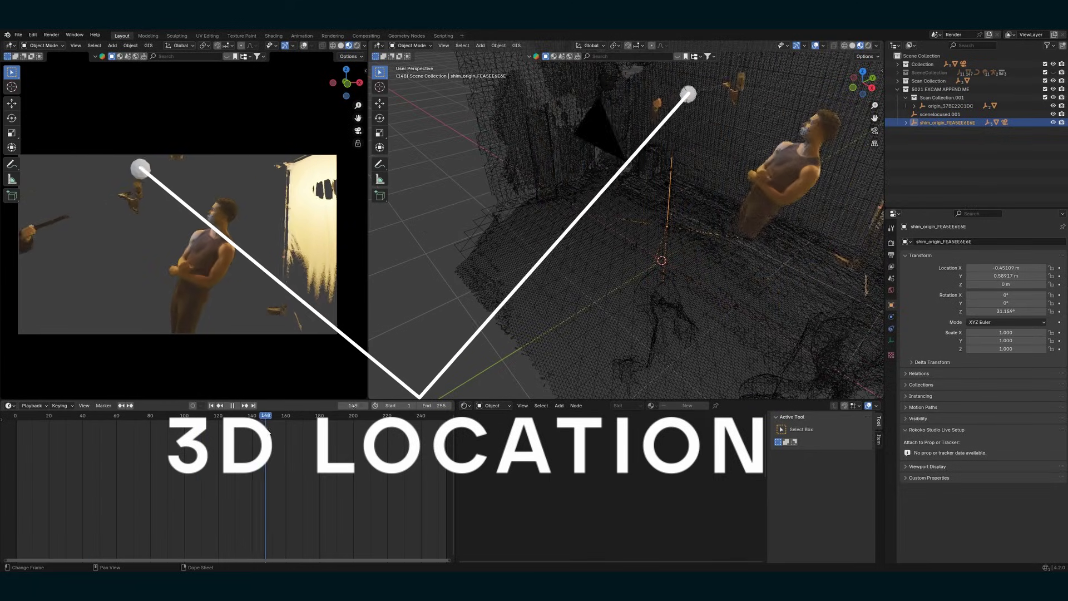
# Step: Replay the tracked shot from an earlier frame to examine the camera match against the scan
pyautogui.scroll(4, 238, 428)
pyautogui.click(125, 417)
pyautogui.press('space')
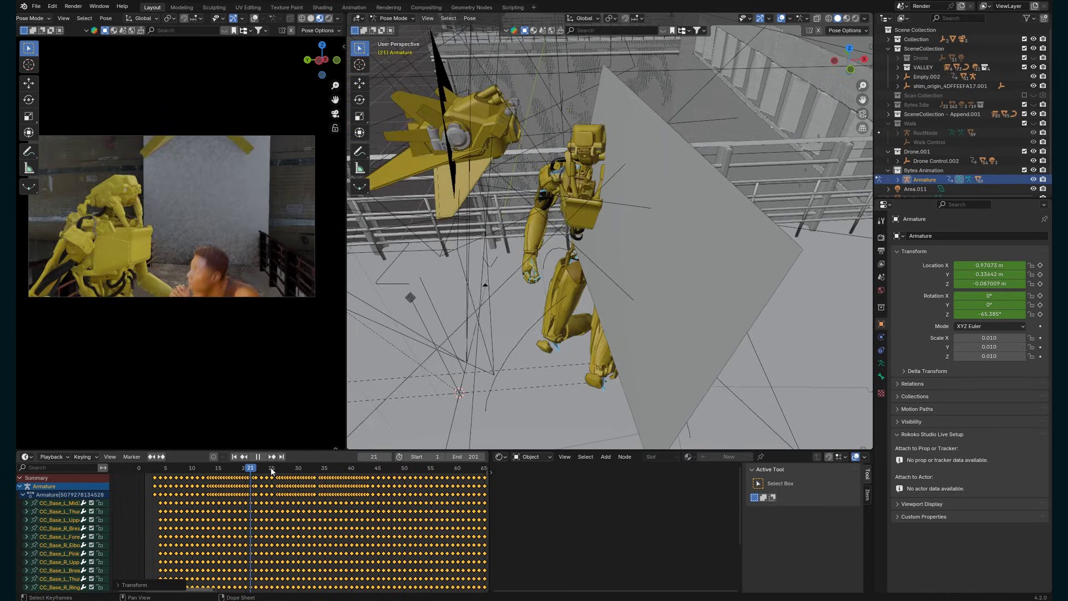
# Step: Fit the robot armature's keyframes in view, scrub through the animation, and play it back
pyautogui.press('space')
pyautogui.press('Home')
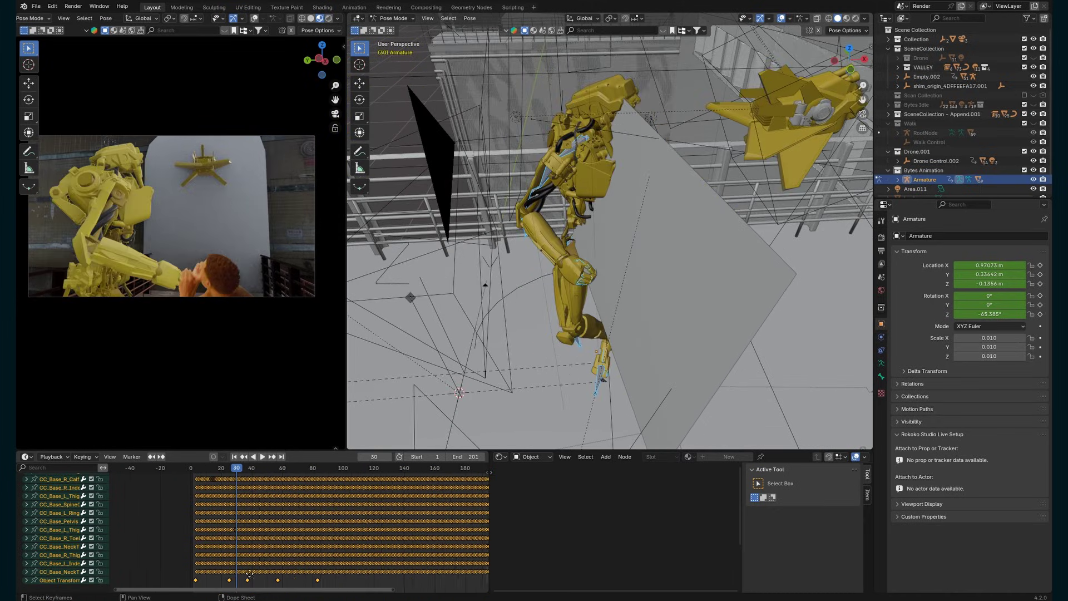
pyautogui.keyDown('alt'); pyautogui.scroll(7, 239, 568); pyautogui.keyUp('alt')
pyautogui.scroll(3, 211, 562)
pyautogui.press('space')
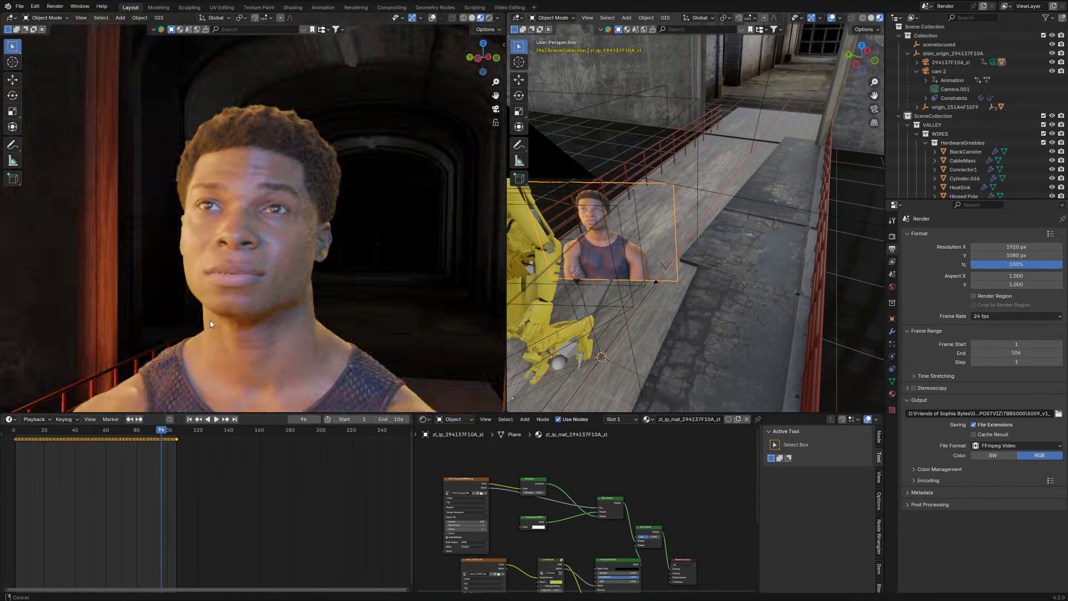
pyautogui.scroll(2, 268, 313)
pyautogui.scroll(1, 529, 516)
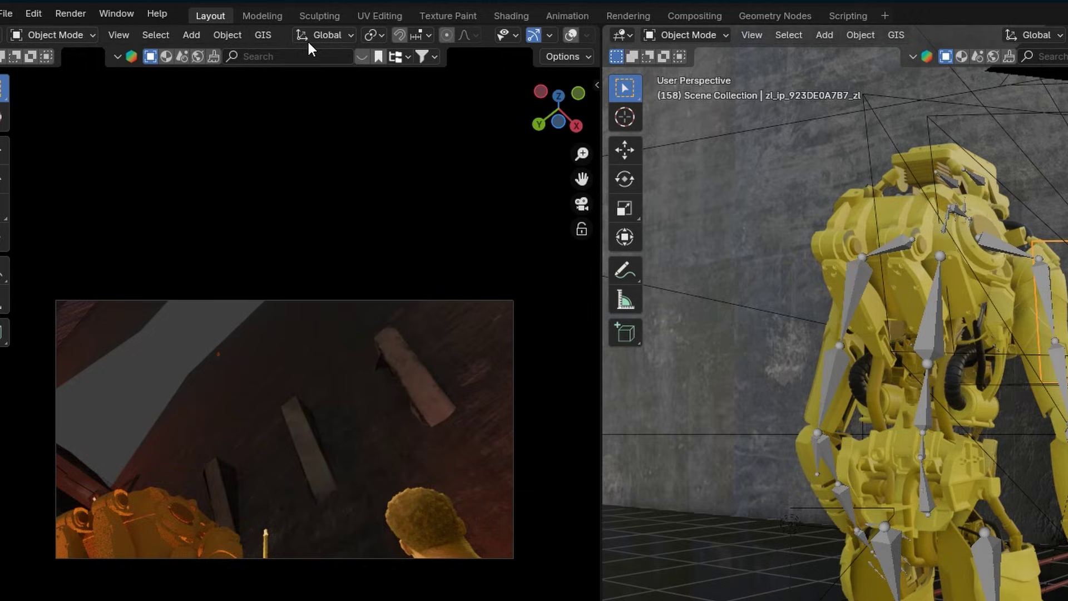
pyautogui.click(237, 37)
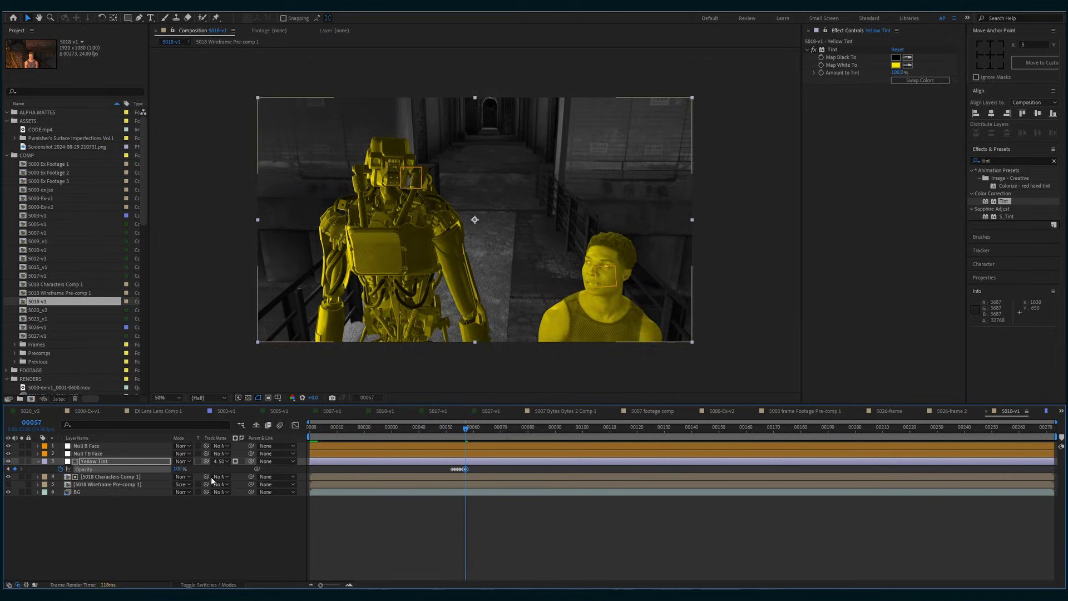
# Step: Switch to After Effects and split the Yellow Tint layer at frame 57
pyautogui.hotkey('ctrl', 'shift', 'd')
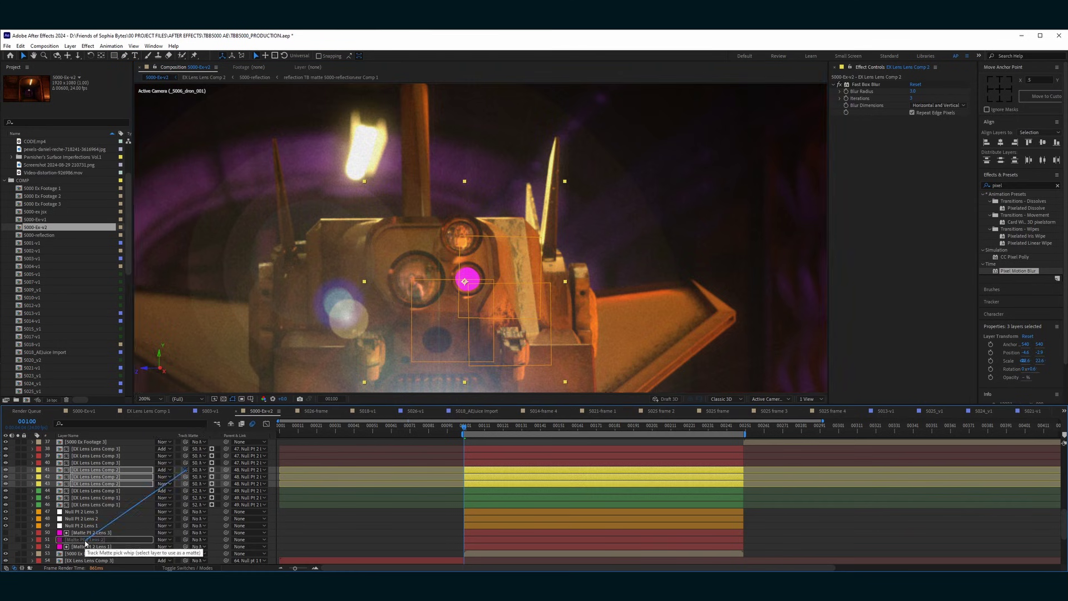
# Step: Set matte layer 51 as the track matte for the three selected EX Lens Lens Comp 2 layers and preview the composition
pyautogui.moveTo(86, 543); pyautogui.dragTo(84, 539)
pyautogui.press('space')
pyautogui.press(',')
pyautogui.press(',')
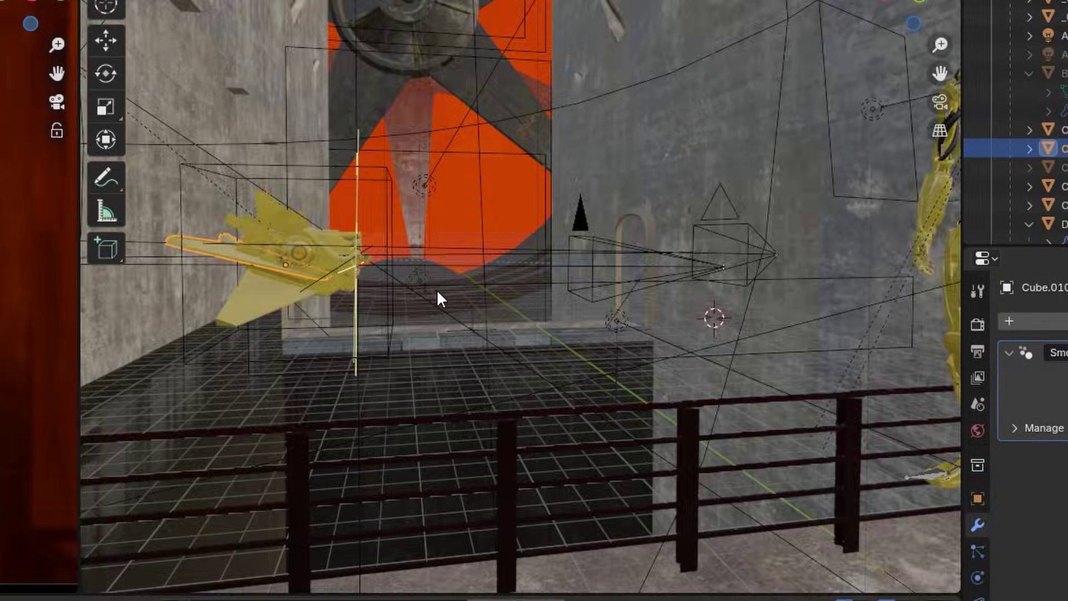
# Step: Switch to Blender, inspect the drone's lenses, and open the export formats with a lens null selected
pyautogui.scroll(3, 436, 289)
pyautogui.moveTo(465, 306); pyautogui.dragTo(445, 222, button='middle')
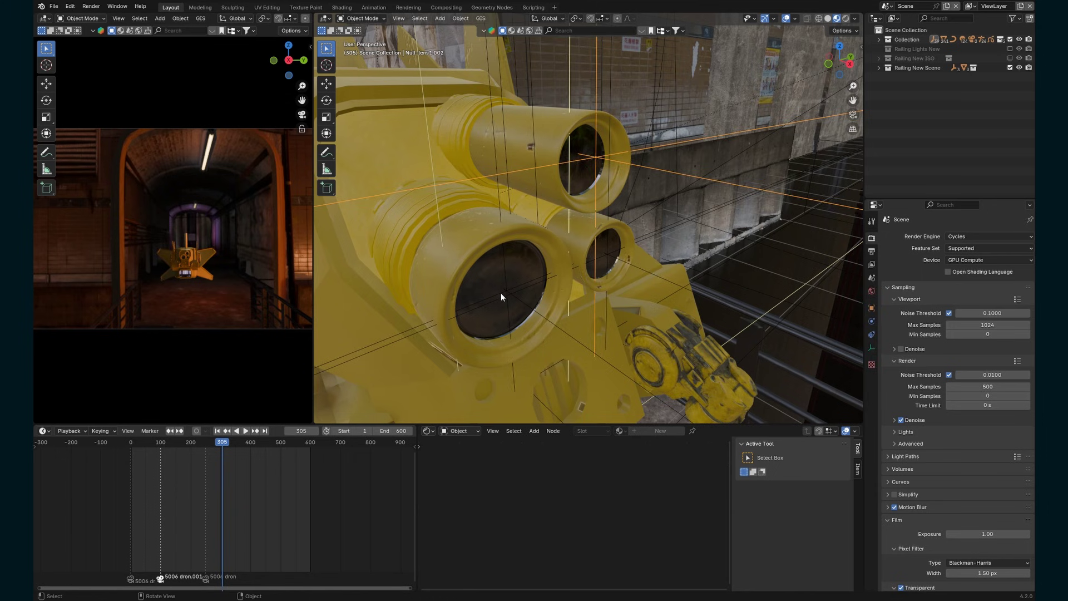
pyautogui.click(54, 6)
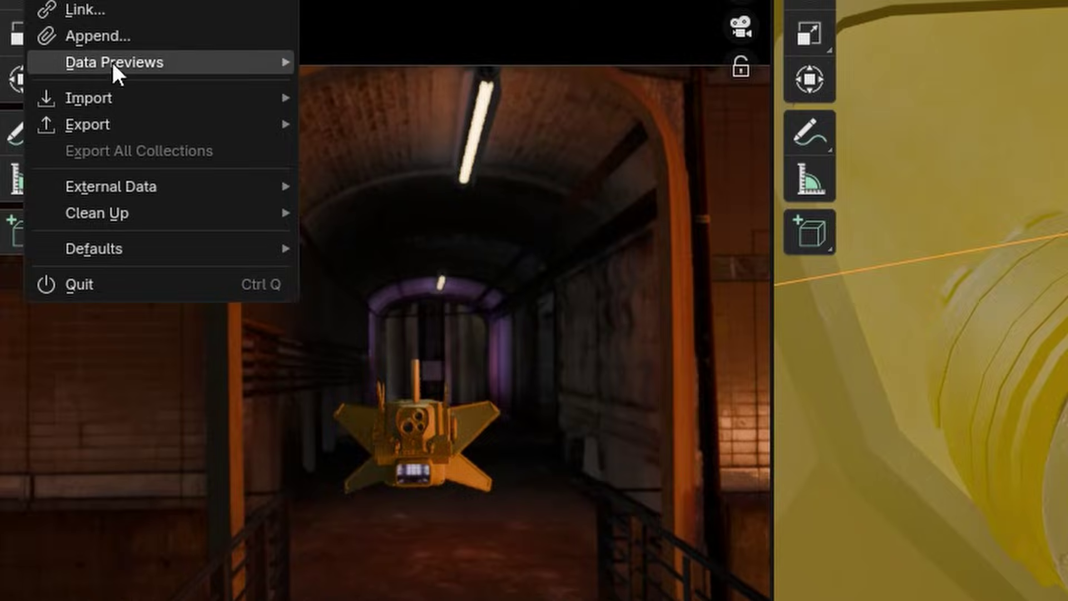
pyautogui.moveTo(117, 124)
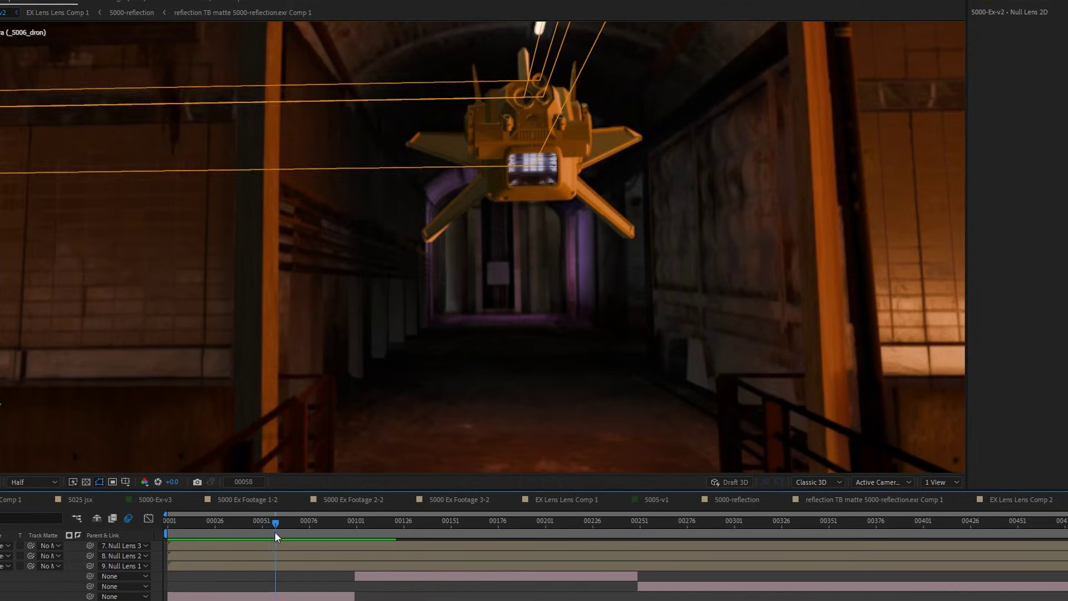
# Step: Switch to After Effects and check the Null Lens 2D position expression while scrubbing through the composition
pyautogui.moveTo(275, 532); pyautogui.dragTo(216, 541)
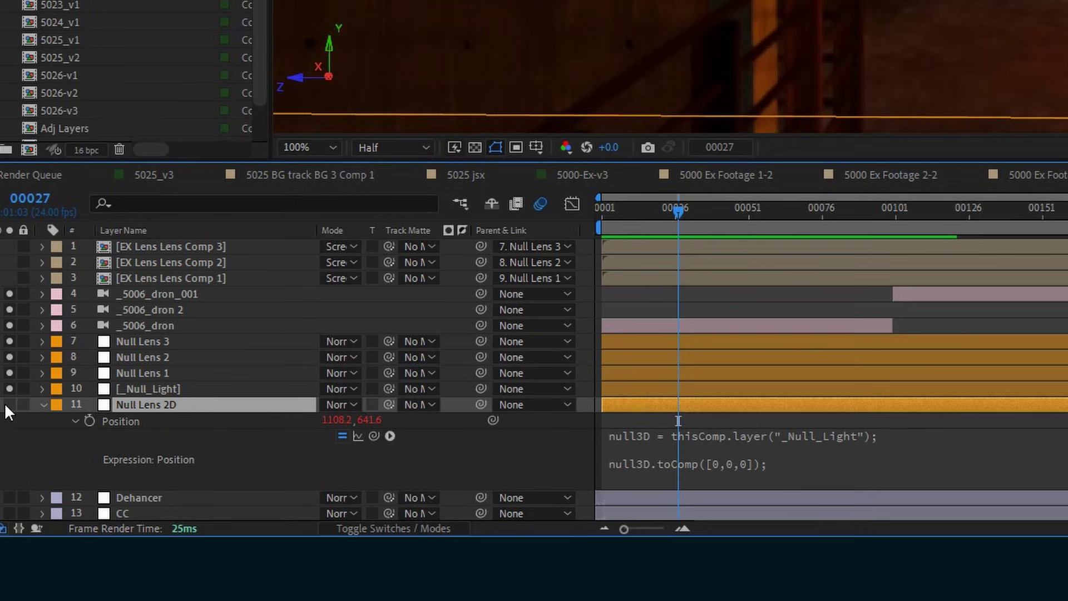
pyautogui.click(701, 452)
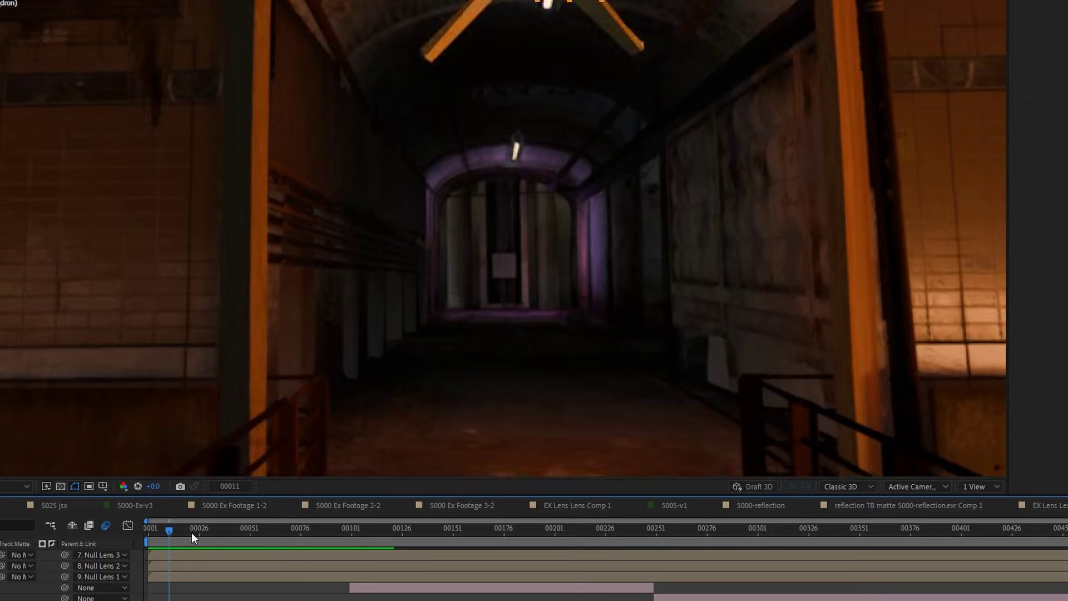
pyautogui.moveTo(191, 532); pyautogui.dragTo(261, 533)
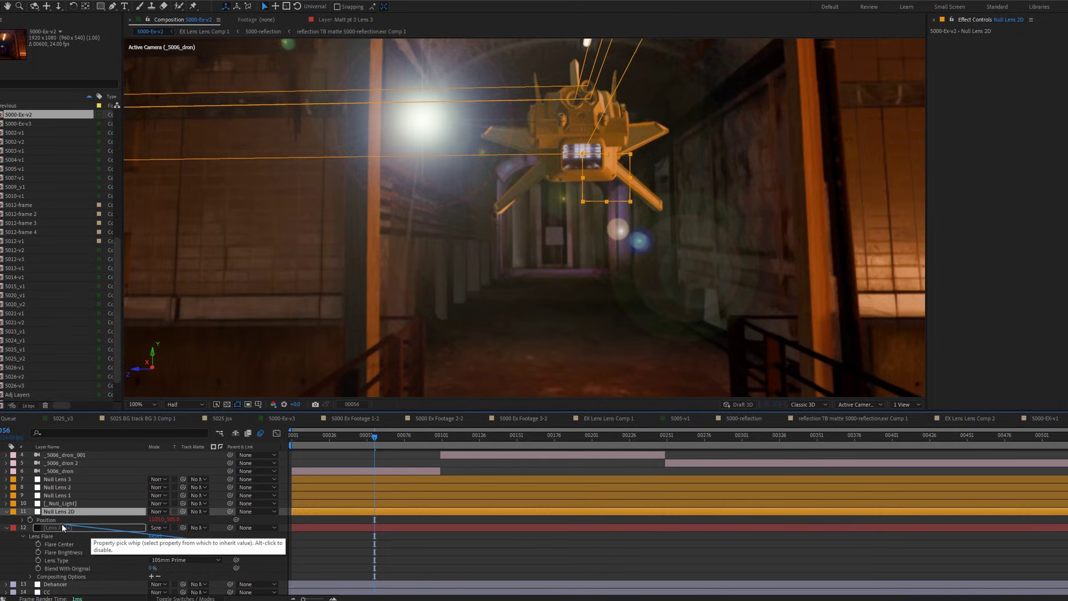
# Step: Link the Lens Flare's Flare Center to the position of Null Lens 2D and choose a lens type for the flare
pyautogui.moveTo(62, 523); pyautogui.dragTo(61, 522)
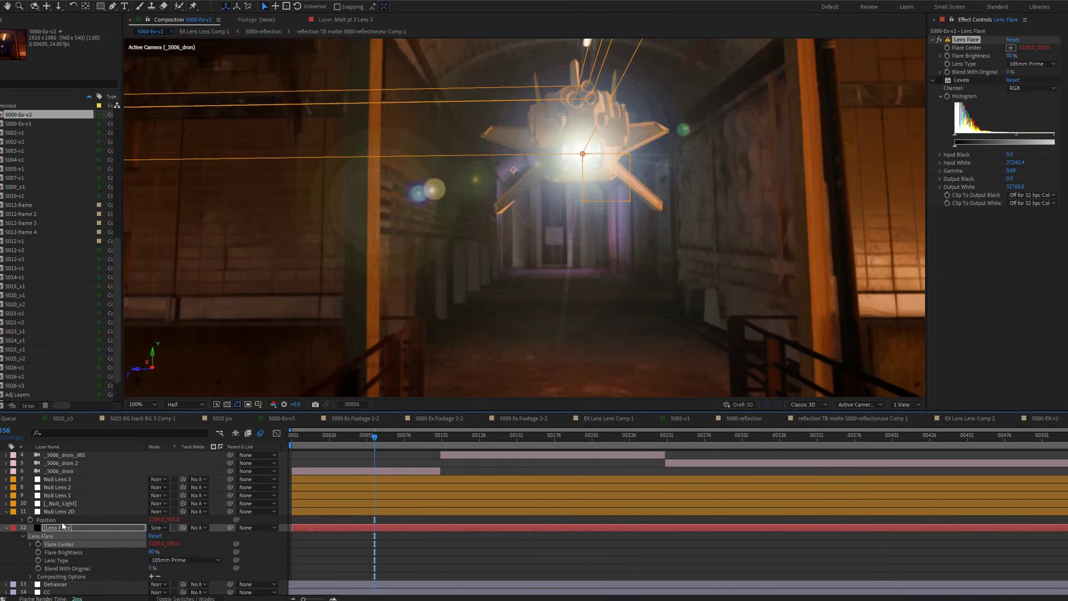
pyautogui.moveTo(305, 445); pyautogui.dragTo(348, 445)
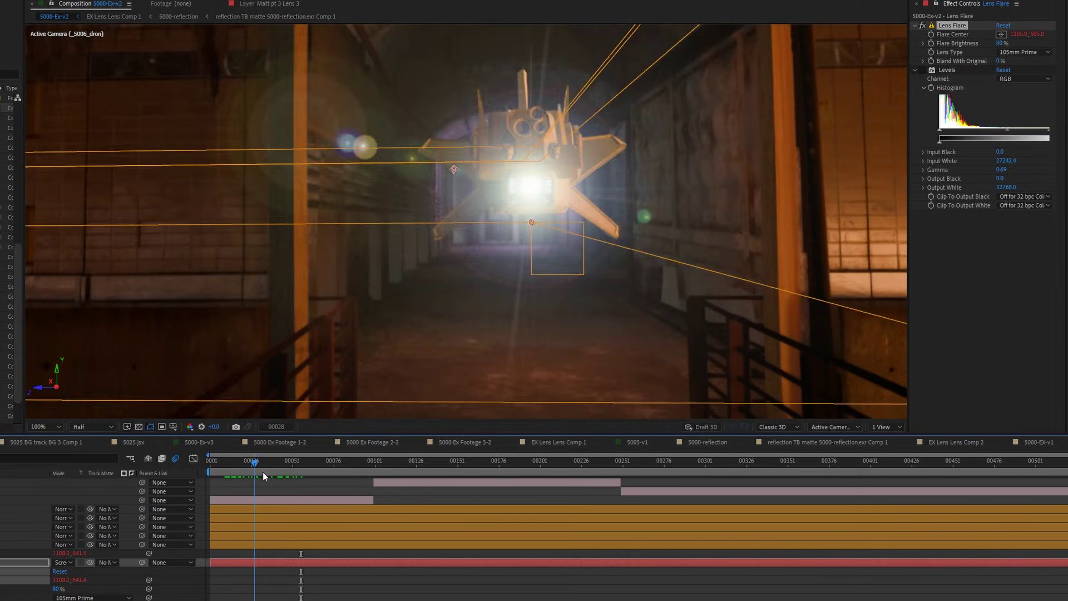
pyautogui.moveTo(272, 471); pyautogui.dragTo(253, 472)
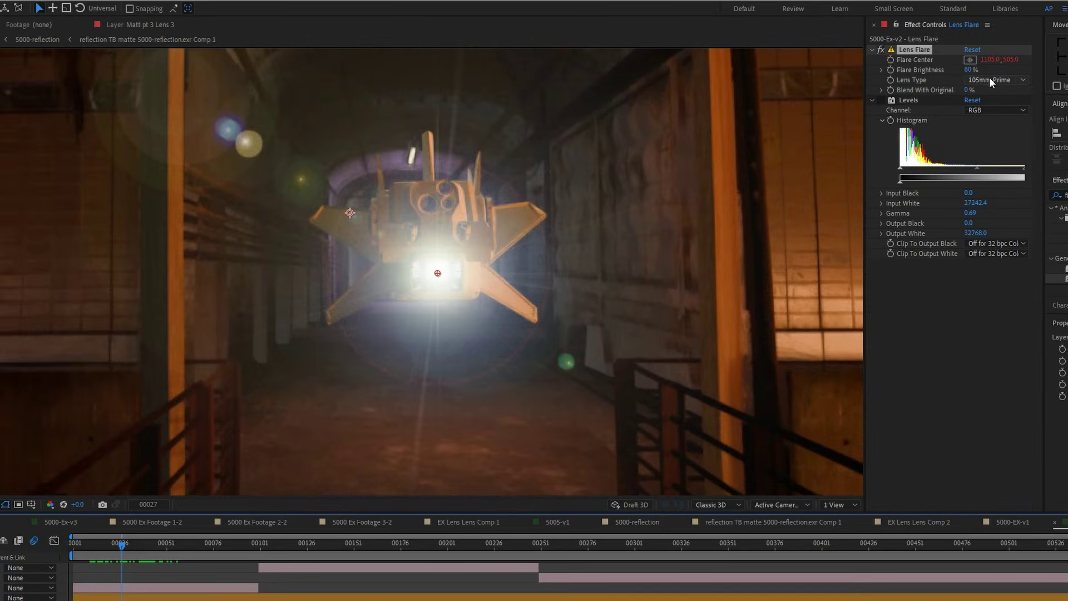
pyautogui.click(1001, 106)
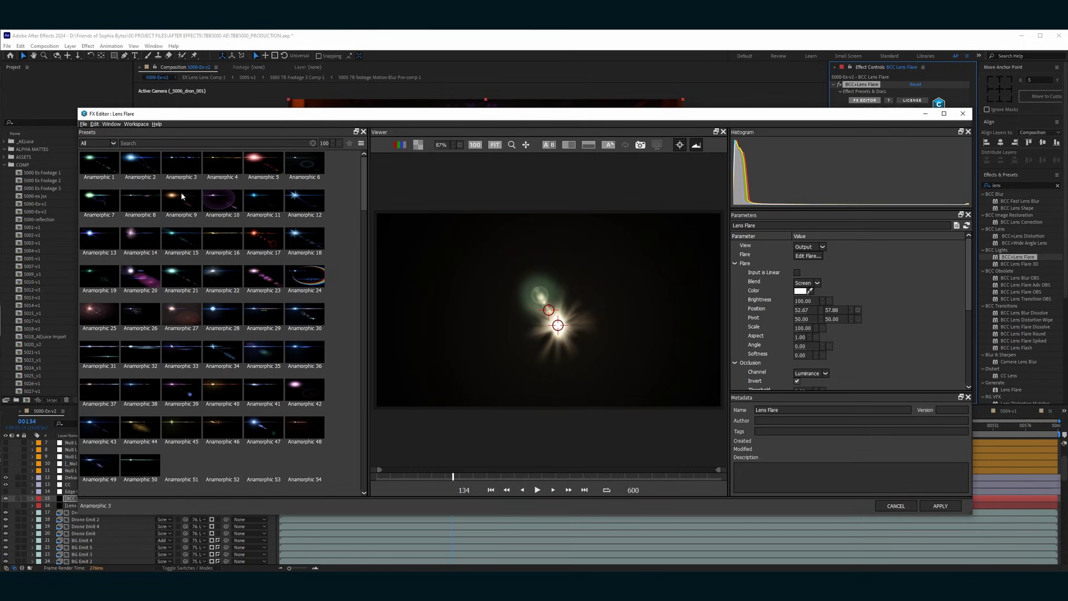
# Step: Browse the BCC Lens Flare presets in the FX Editor and preview one of them
pyautogui.scroll(-10, 217, 328)
pyautogui.click(216, 332)
pyautogui.scroll(-10, 189, 384)
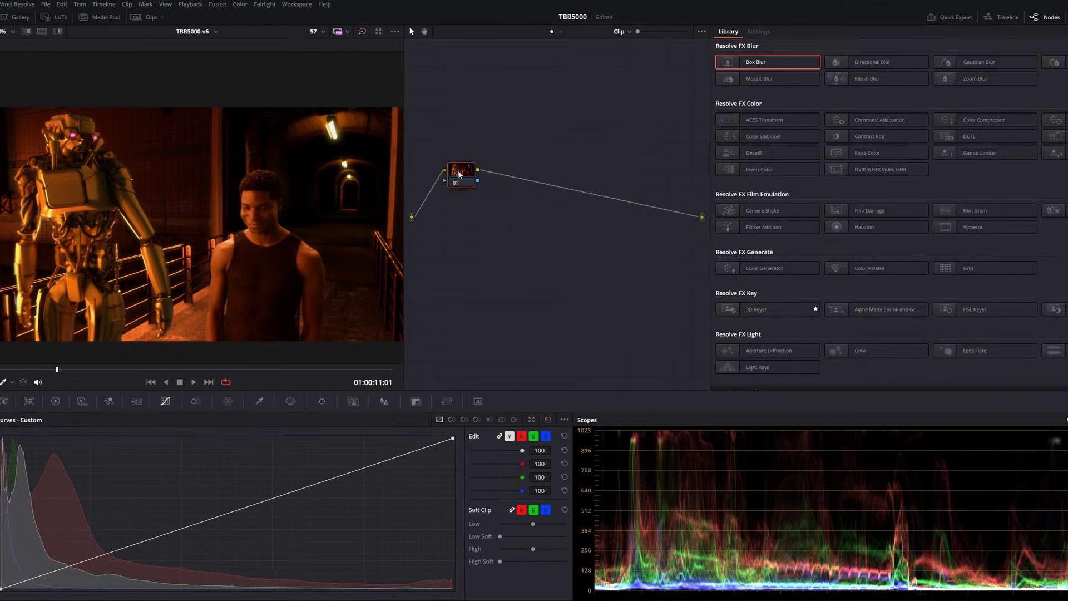
# Step: Switch to DaVinci Resolve and add a serial node after node 01 on the robot and actor clip
pyautogui.hotkey('alt', 's')
pyautogui.click(243, 421)
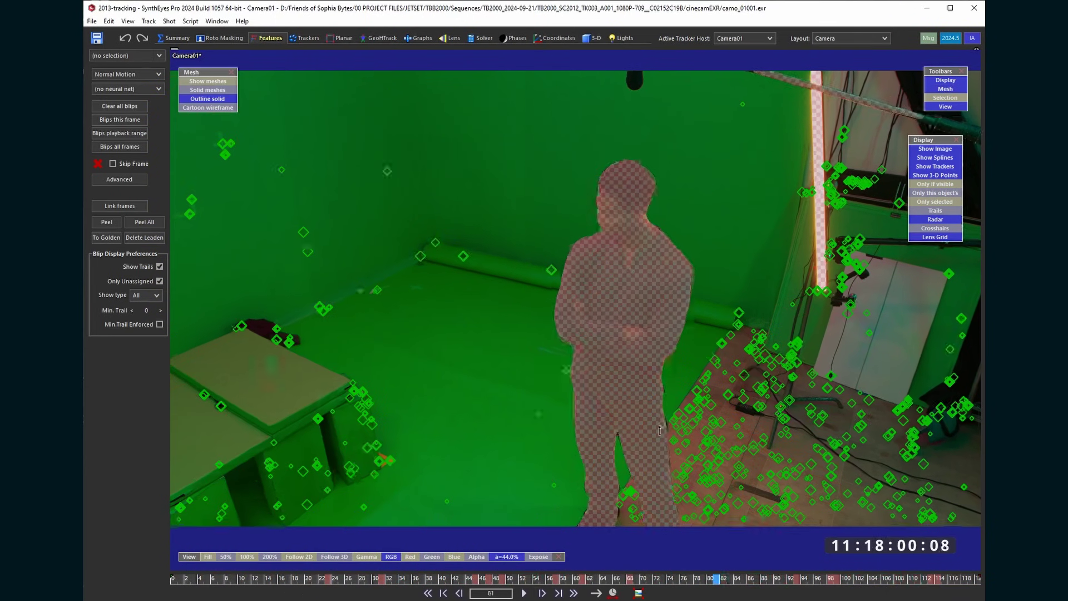
# Step: Switch to Autoshot and choose the take TB2000_SC2012_TK003_A001_1080P-709__C02152C19B
pyautogui.click(222, 572)
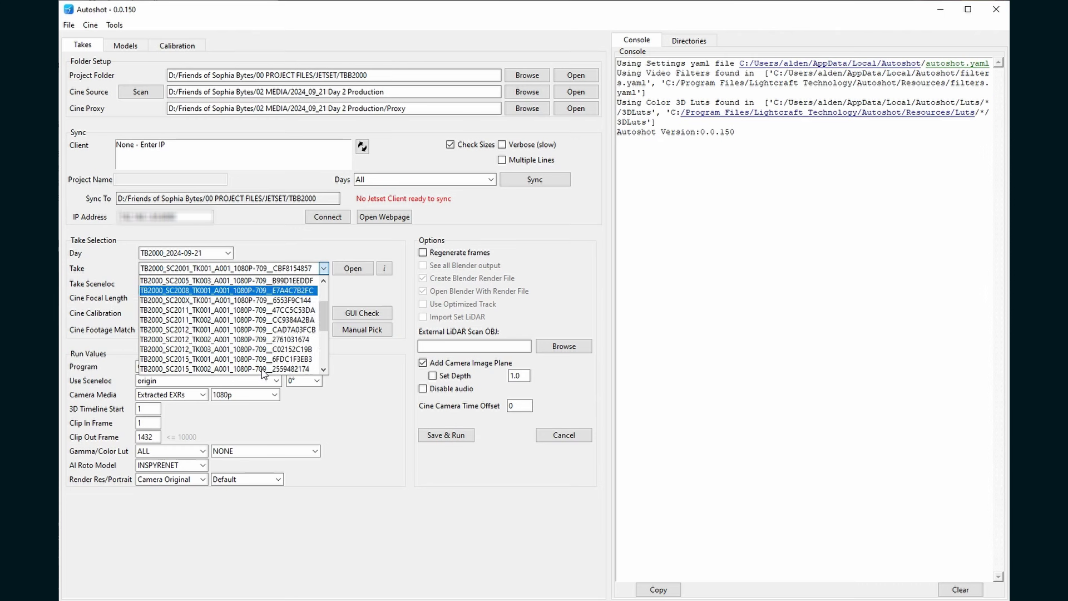
pyautogui.click(228, 312)
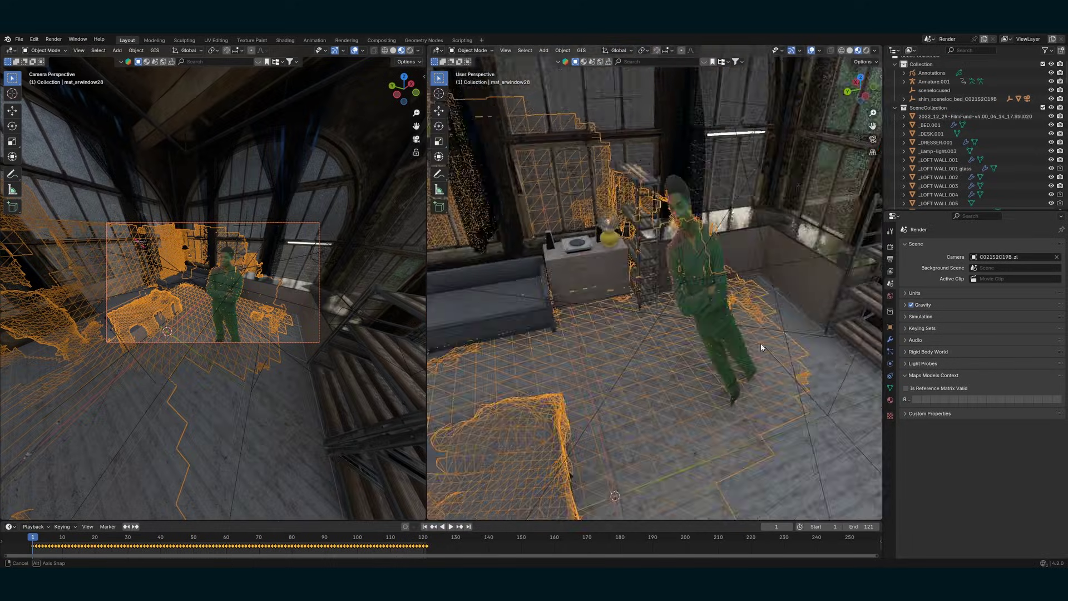
# Step: Switch to Blender and examine the actor's placement in the loft scene from another angle
pyautogui.moveTo(759, 343); pyautogui.dragTo(678, 358, button='middle')
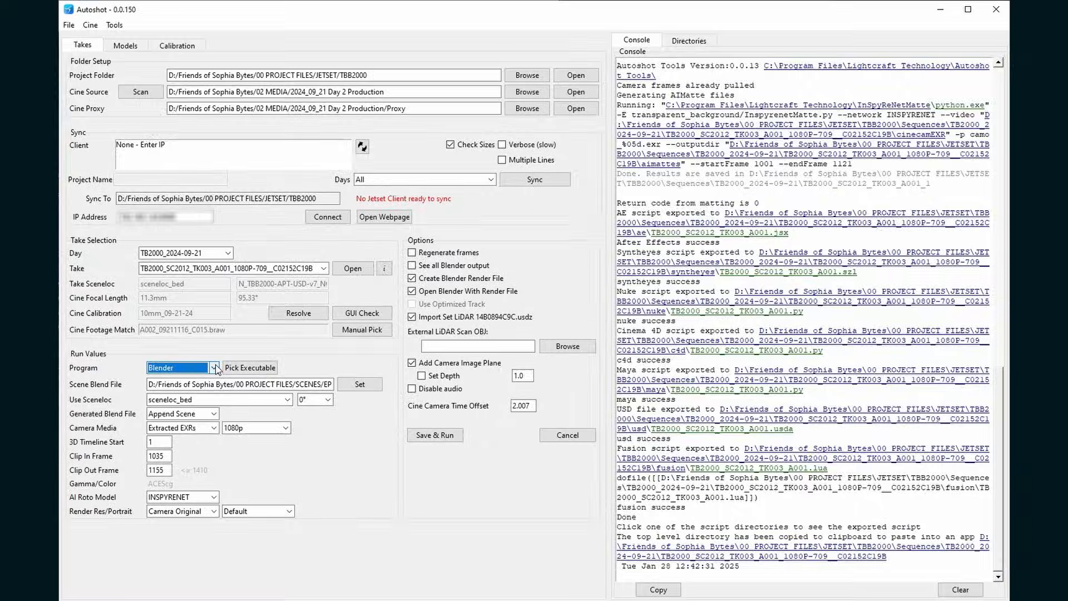
# Step: Switch to Autoshot and set the run program for the take to Others
pyautogui.click(214, 367)
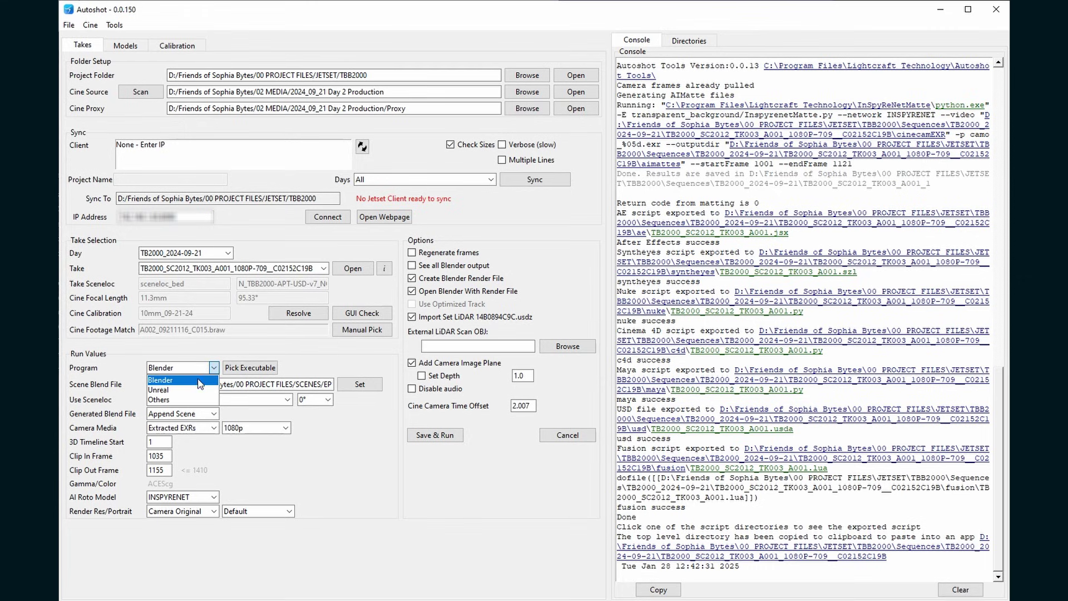
pyautogui.click(182, 400)
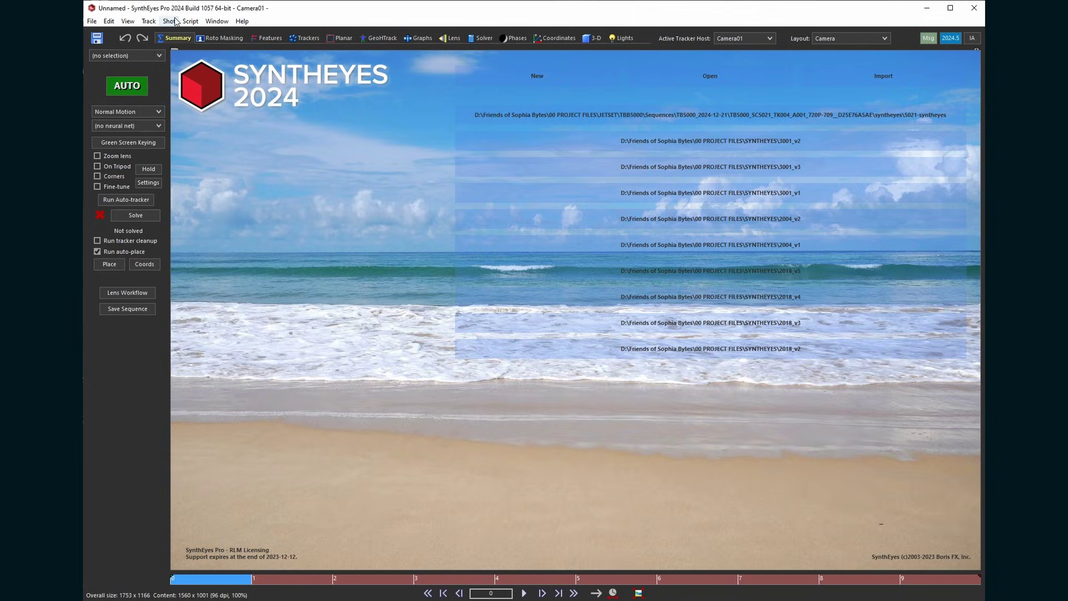
# Step: Switch to SynthEyes and run the script TB2000_SC2012_TK003_A001.szl from the take's syntheyes folder
pyautogui.click(191, 22)
pyautogui.click(209, 56)
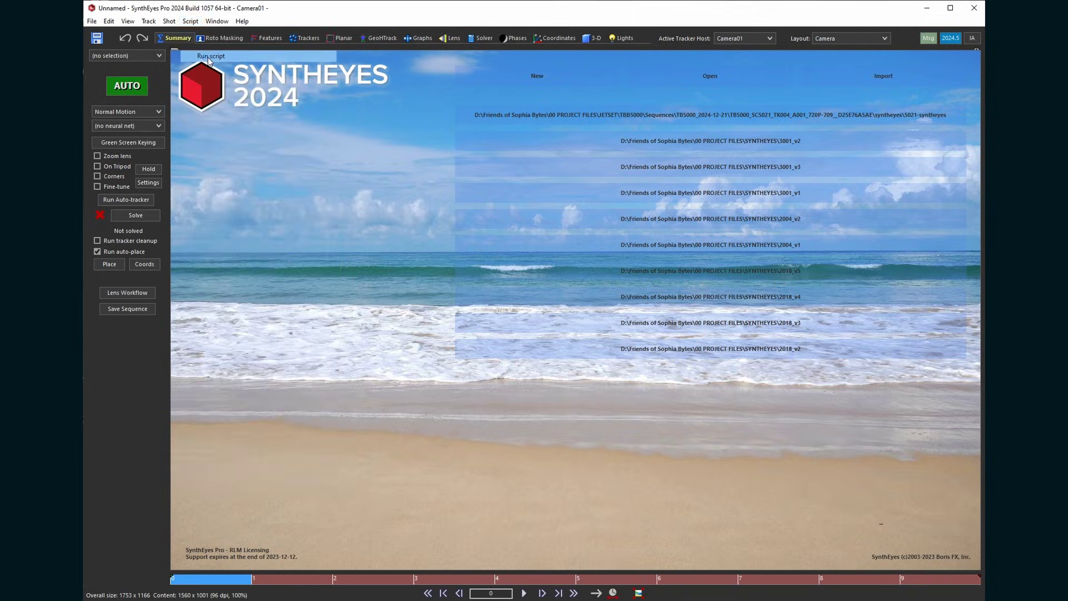
pyautogui.doubleClick(258, 196)
pyautogui.click(272, 99)
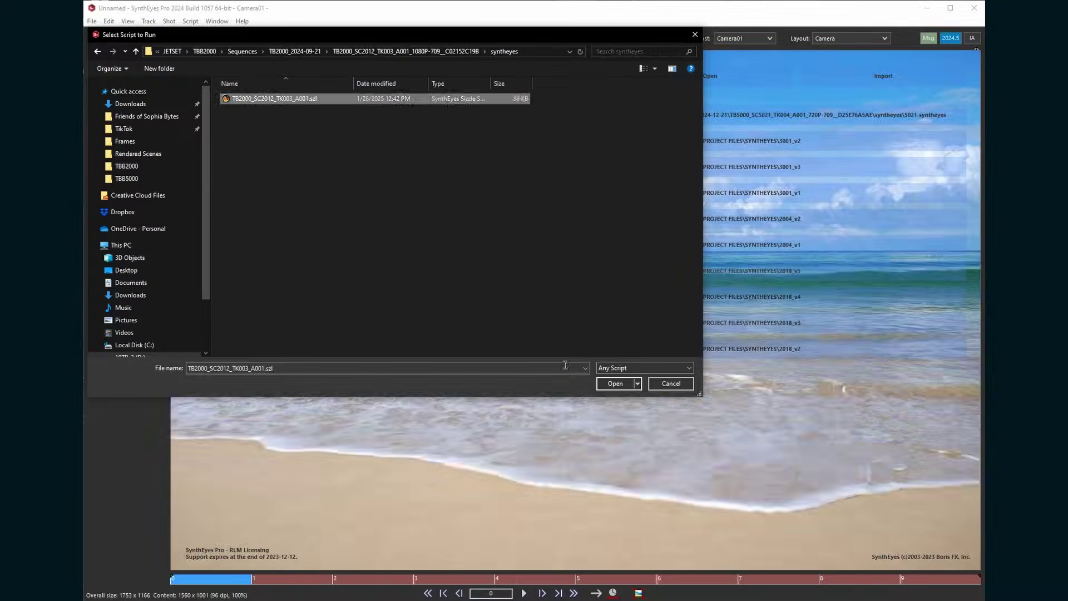
pyautogui.click(615, 383)
pyautogui.click(807, 394)
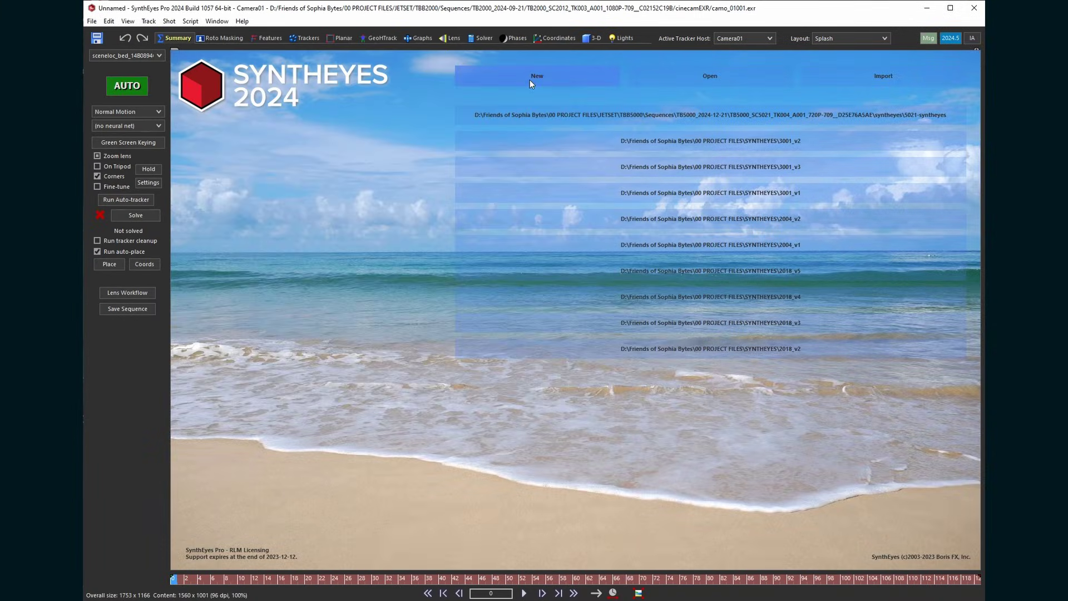
# Step: Show the imported shot in the Camera layout and play it back to check the scan mesh against the footage
pyautogui.click(842, 37)
pyautogui.click(842, 50)
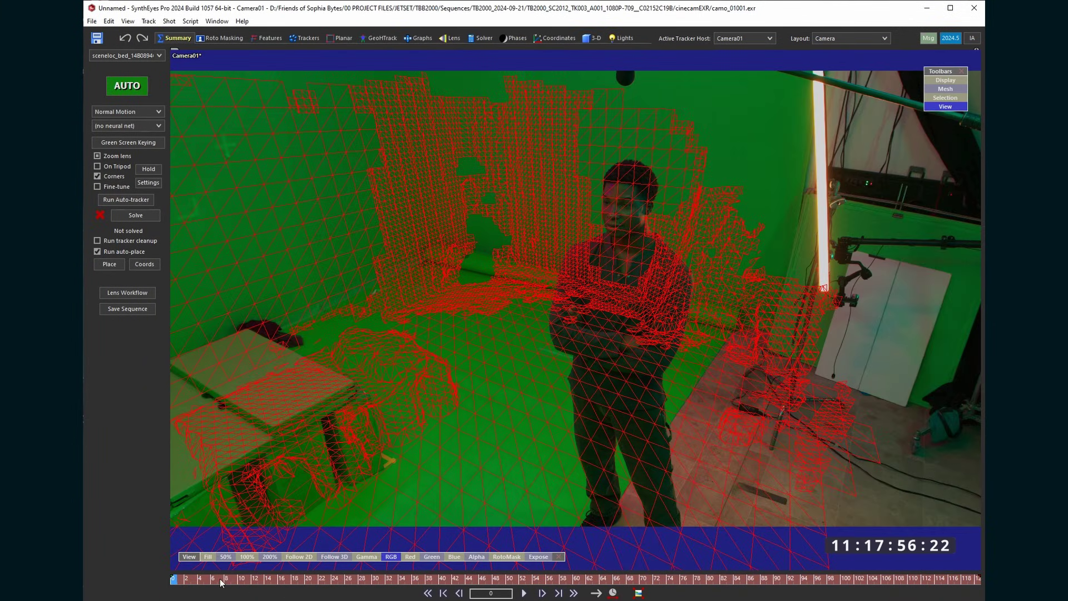
pyautogui.click(524, 593)
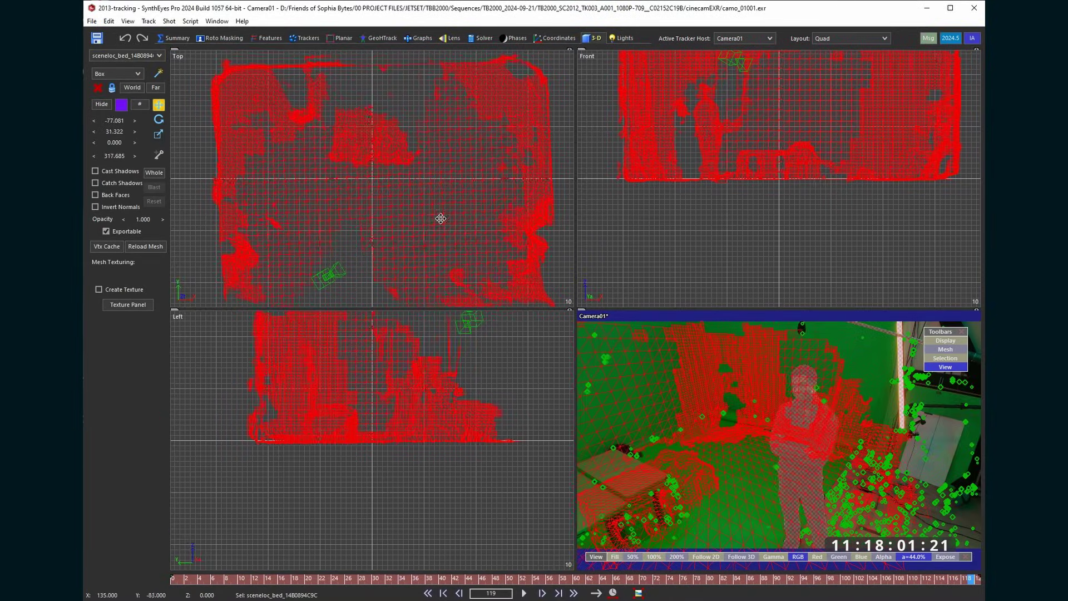
pyautogui.moveTo(434, 216)
pyautogui.mouseDown()
pyautogui.moveTo(404, 215)
pyautogui.moveTo(420, 208)
pyautogui.mouseUp()
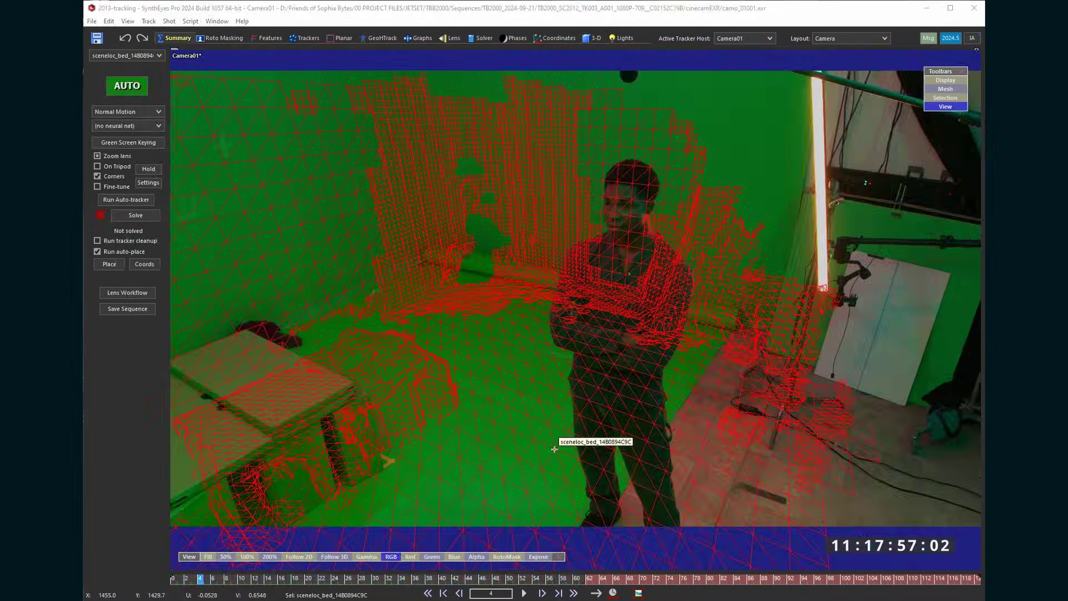
# Step: Display the actor's matte overlay at 44% alpha in the camera view and check it throughout the shot
pyautogui.click(513, 559)
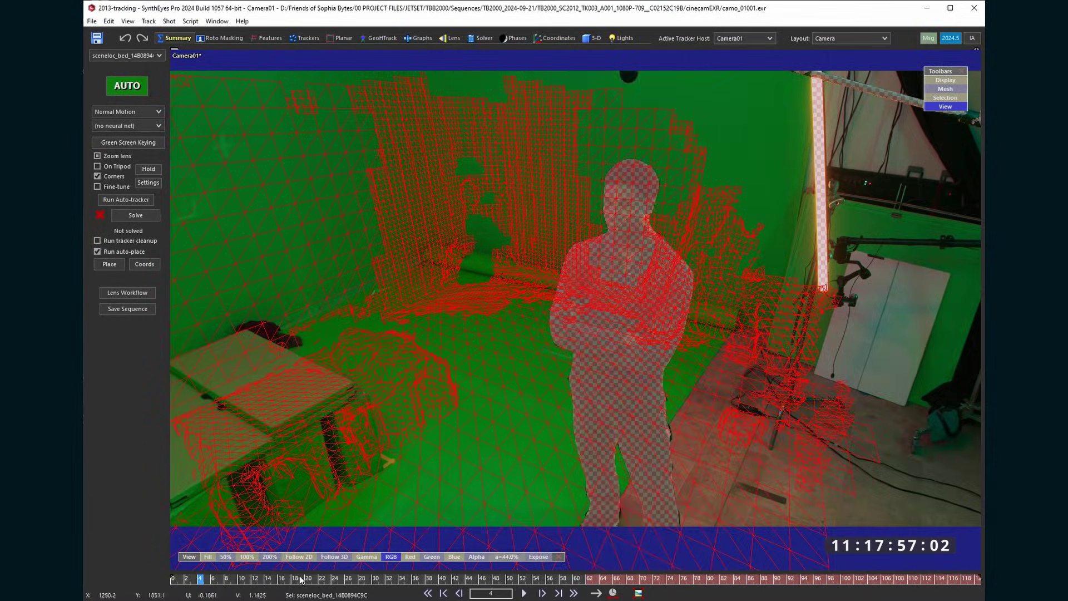
pyautogui.moveTo(213, 581)
pyautogui.mouseDown()
pyautogui.moveTo(506, 580)
pyautogui.moveTo(127, 582)
pyautogui.moveTo(972, 579)
pyautogui.mouseUp()
pyautogui.moveTo(562, 556); pyautogui.dragTo(270, 549)
pyautogui.press('space')
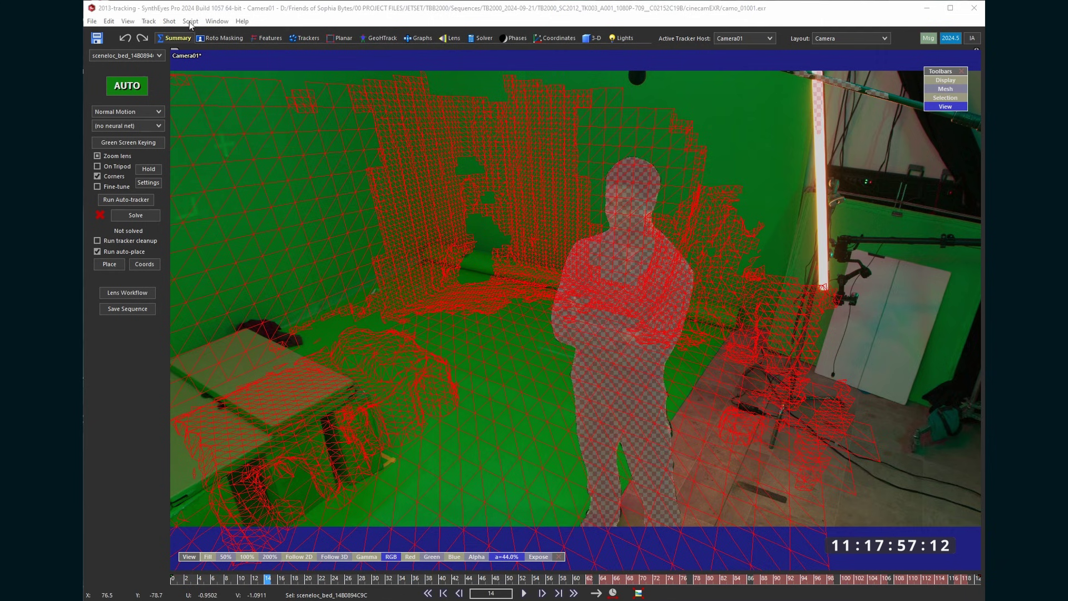
# Step: Run the *Multi-Peel MATTMERK Style script and drop the selected trackers onto the scan mesh
pyautogui.click(191, 22)
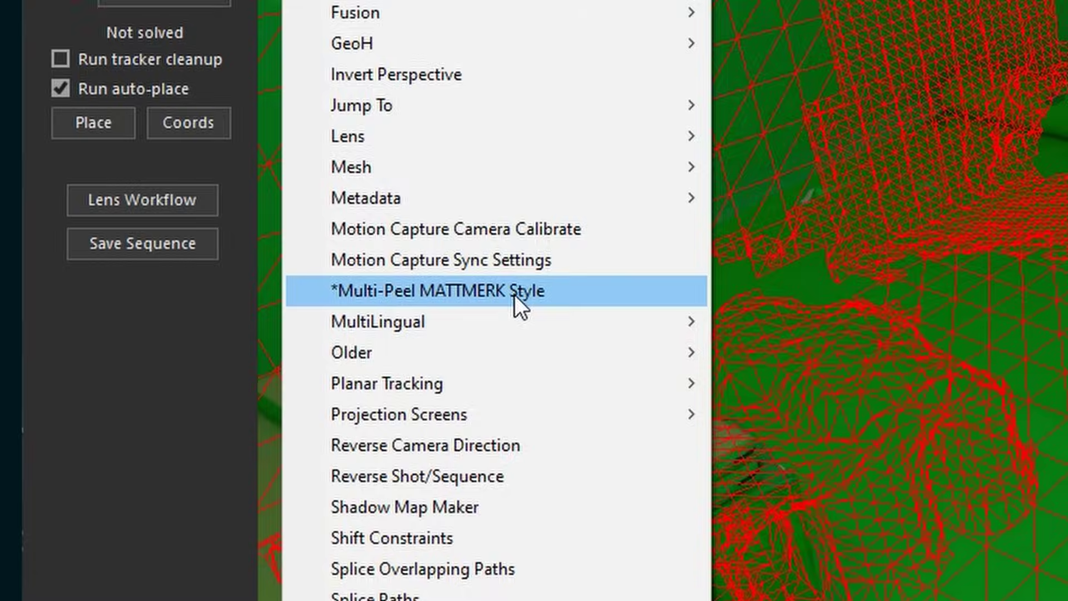
pyautogui.click(515, 295)
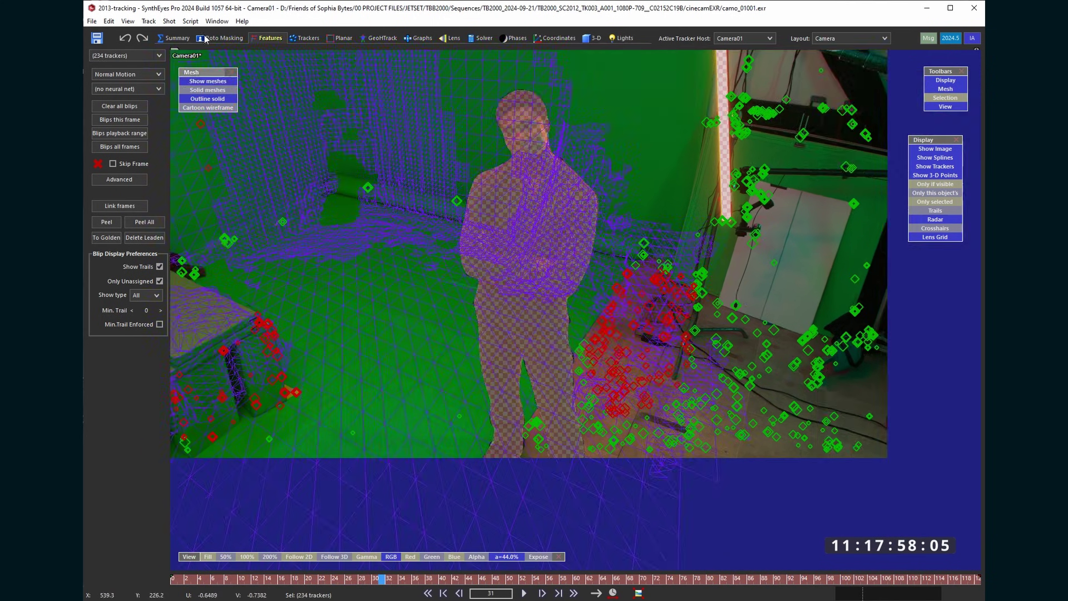
pyautogui.click(148, 21)
pyautogui.click(211, 115)
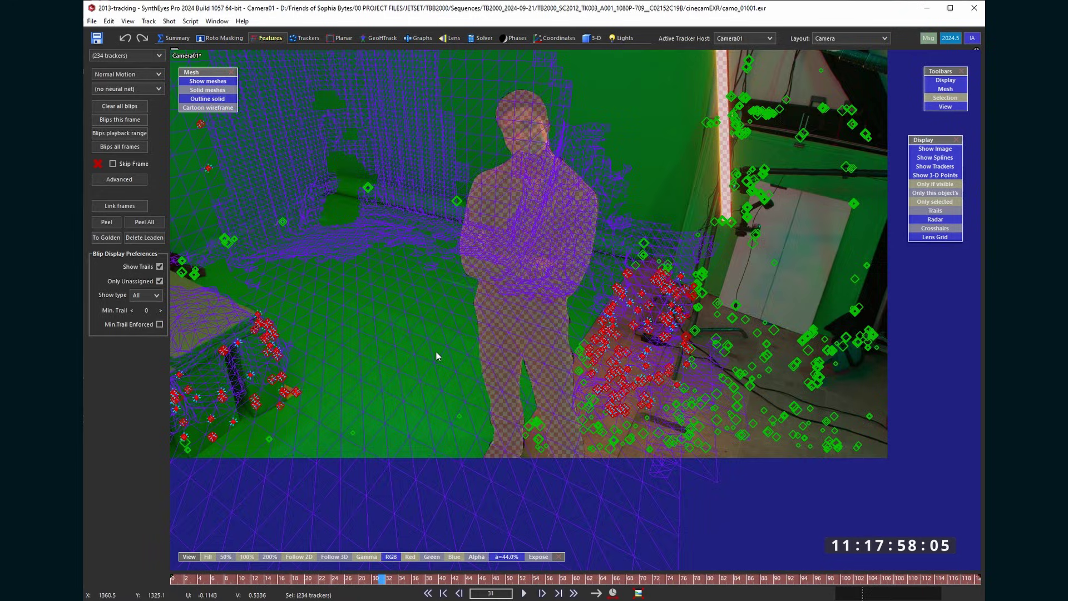
# Step: Solve the camera in Automatic mode, reset the camera view zoom and review the tracker errors across the frames
pyautogui.click(480, 38)
pyautogui.click(125, 76)
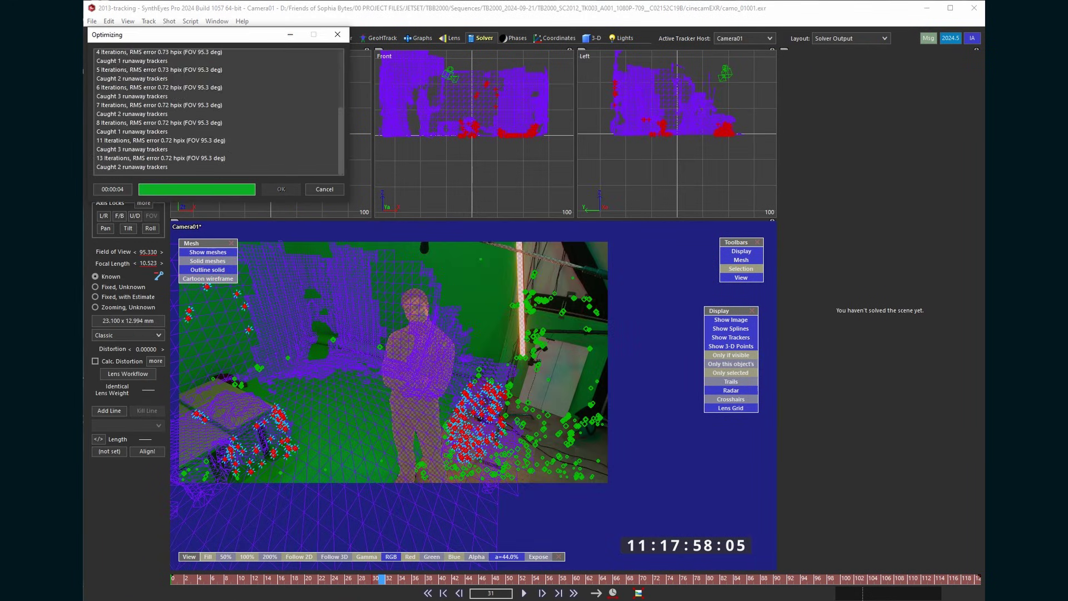
pyautogui.rightClick(387, 321)
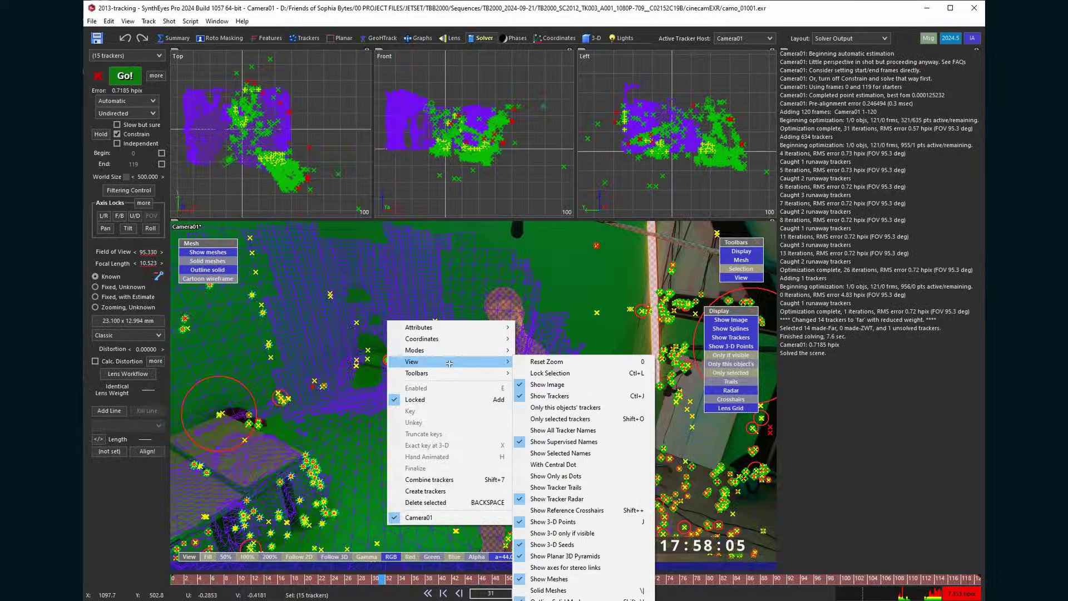
pyautogui.click(556, 358)
pyautogui.scroll(-3, 472, 445)
pyautogui.scroll(2, 472, 444)
pyautogui.moveTo(229, 579); pyautogui.dragTo(376, 579)
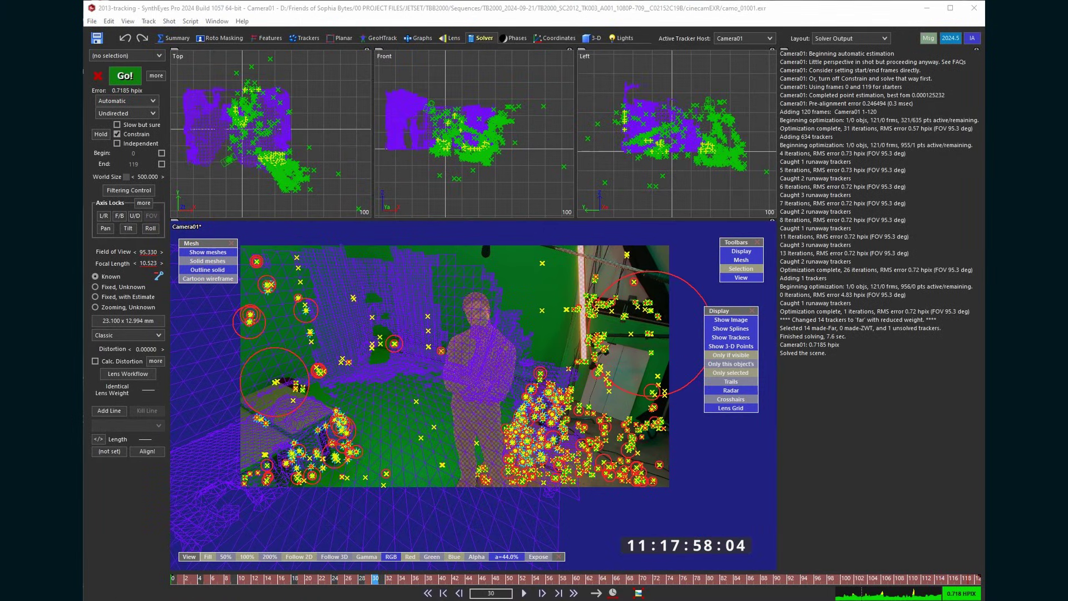
# Step: Clean up the far-ish, short-lived, high-error and unsolved trackers, and re-solve the camera in Refine mode
pyautogui.hotkey('shift', 'c')
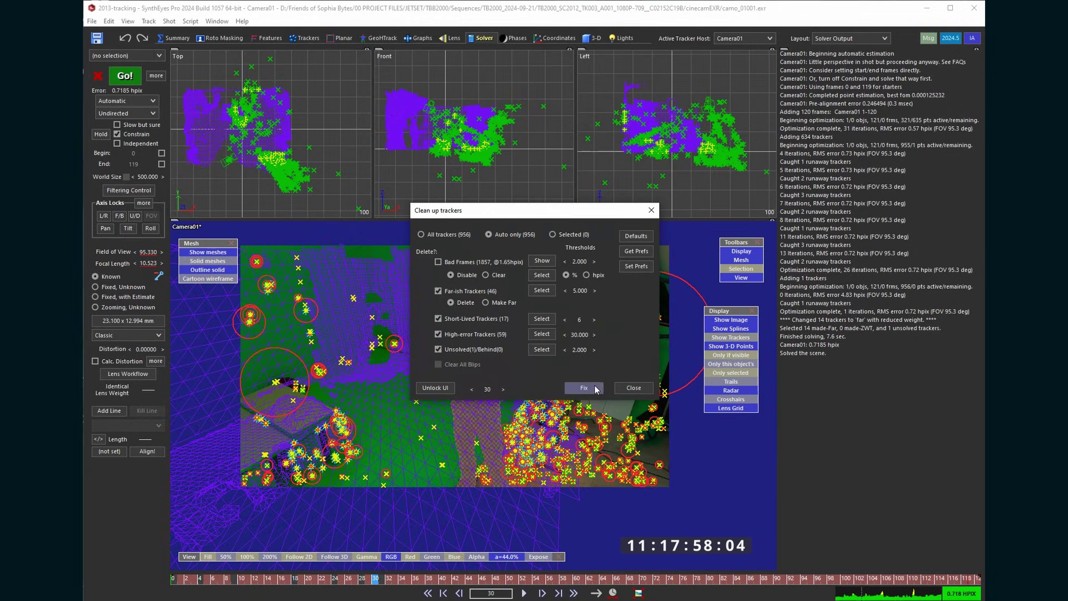
pyautogui.click(583, 387)
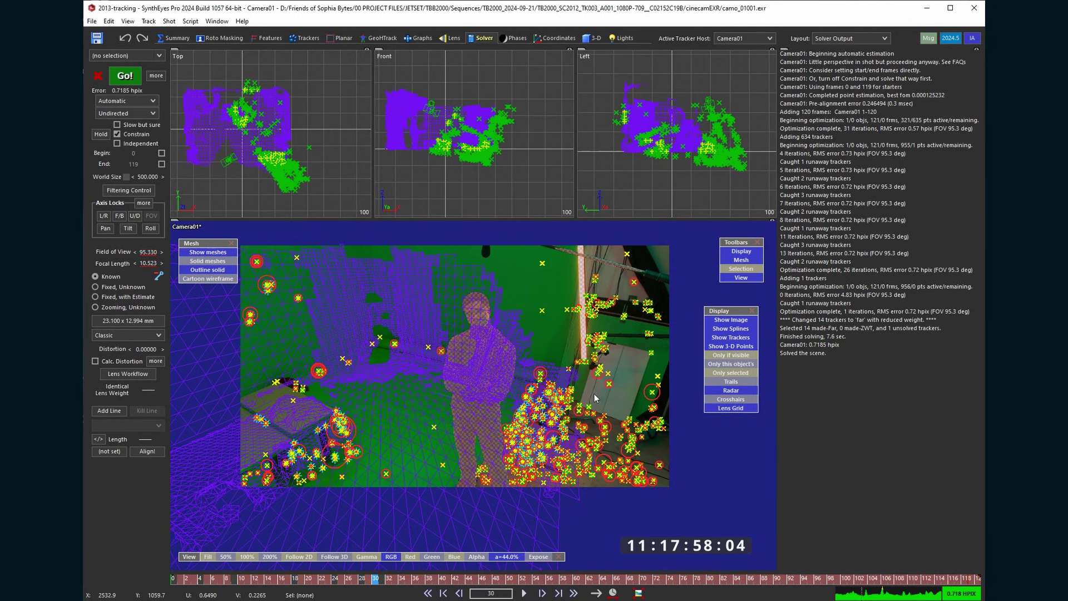
pyautogui.click(127, 101)
pyautogui.click(119, 134)
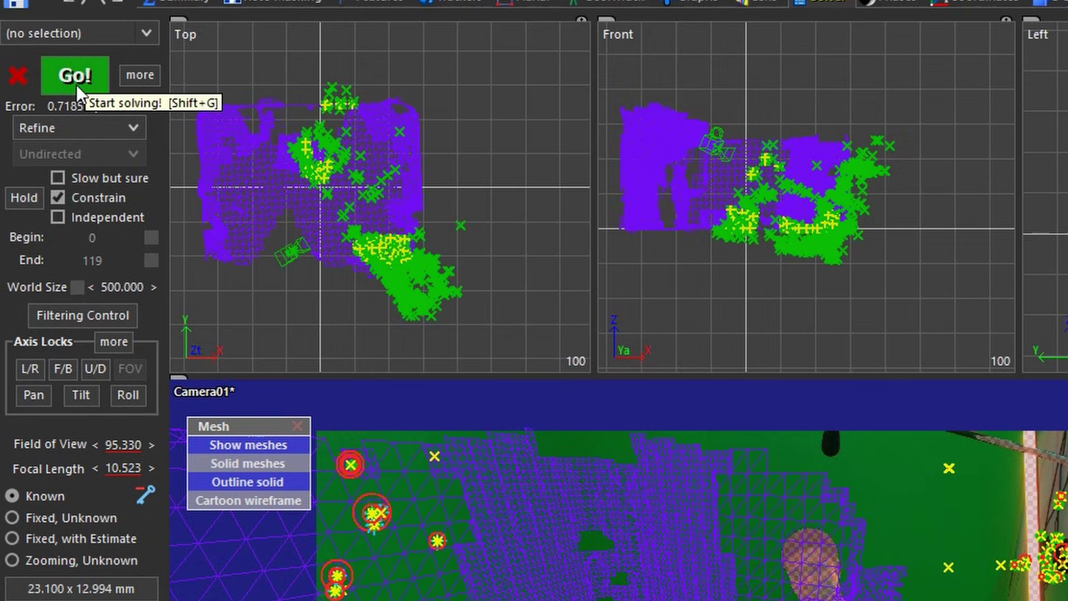
pyautogui.click(75, 83)
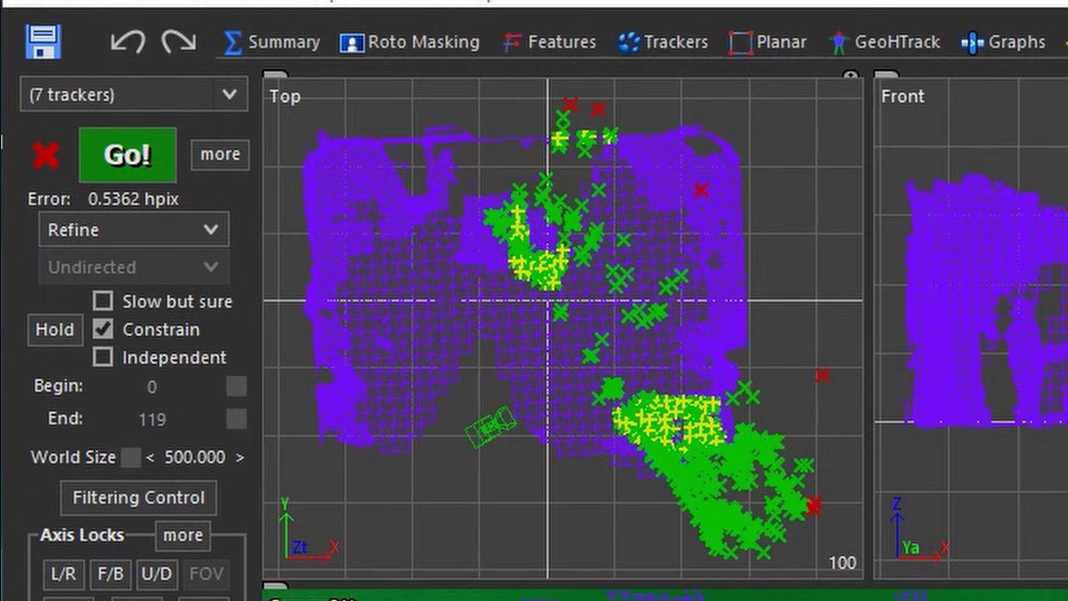
pyautogui.click(146, 172)
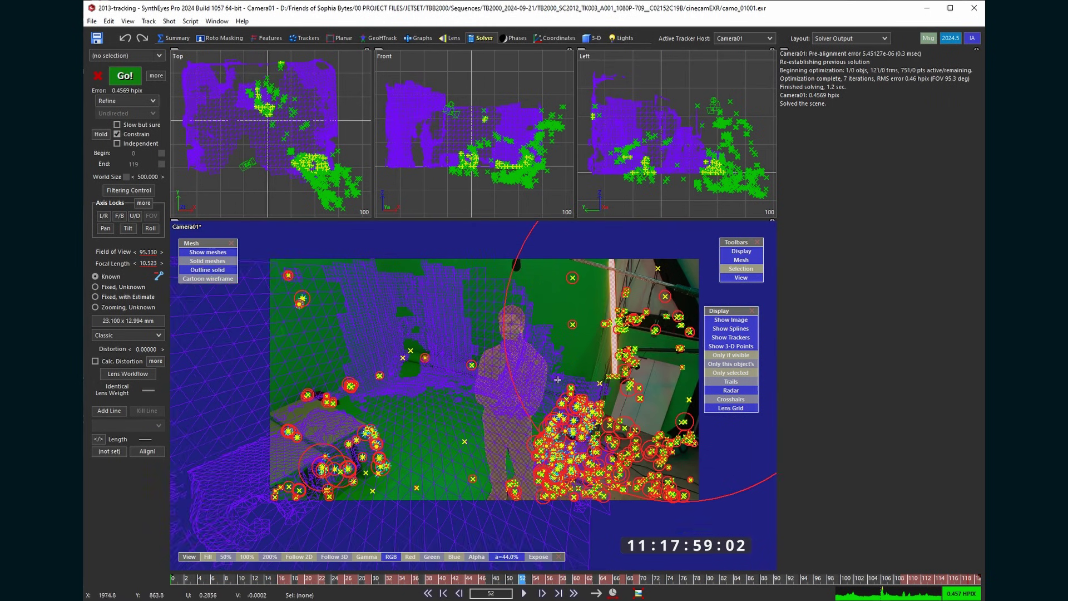
pyautogui.click(131, 81)
# Step: Find and remove outlier trackers with large error circles in the camera view, and refine the solve again
pyautogui.click(562, 355)
pyautogui.scroll(5, 496, 319)
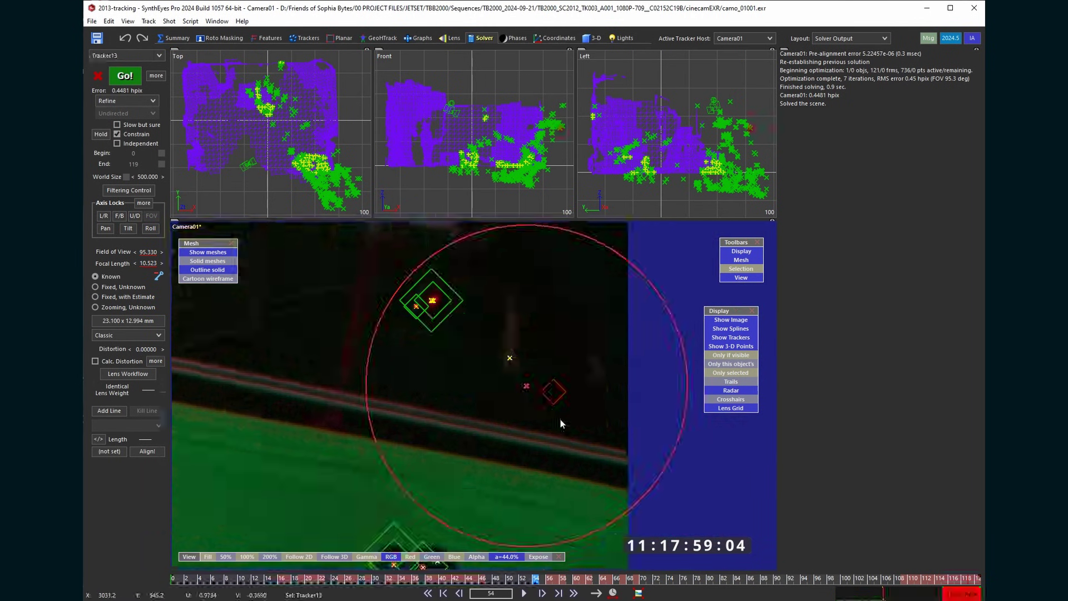
pyautogui.scroll(-6, 480, 396)
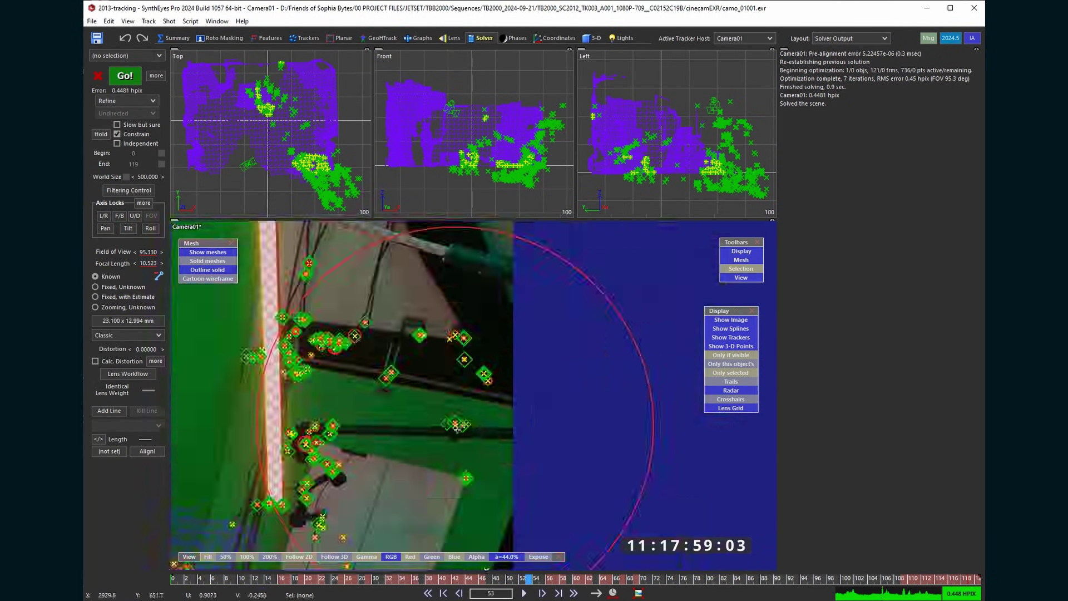
pyautogui.press('g')
pyautogui.scroll(5, 446, 399)
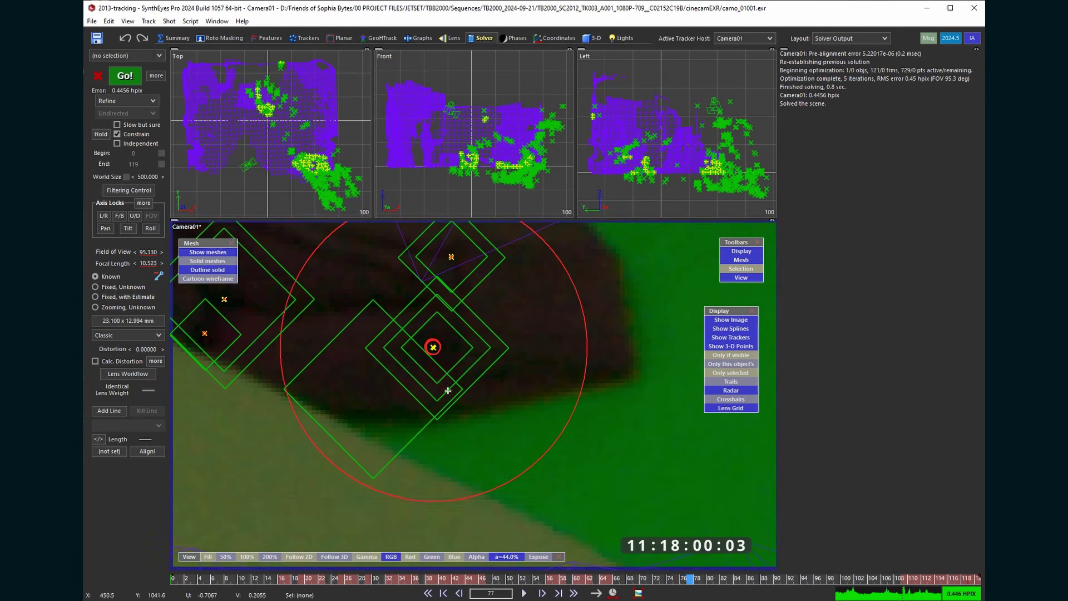
pyautogui.scroll(-5, 464, 308)
pyautogui.press('g')
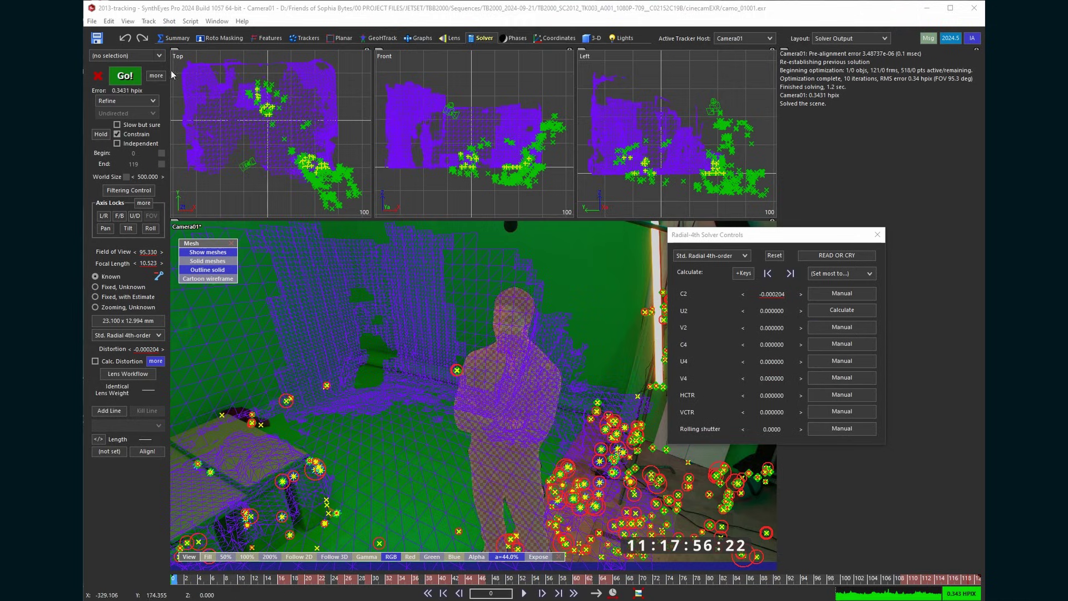
# Step: Calculate the U2 and V2 coefficients of the Std. Radial 4th-order lens in separate refine solves, returning each to Manual
pyautogui.click(121, 76)
pyautogui.click(841, 309)
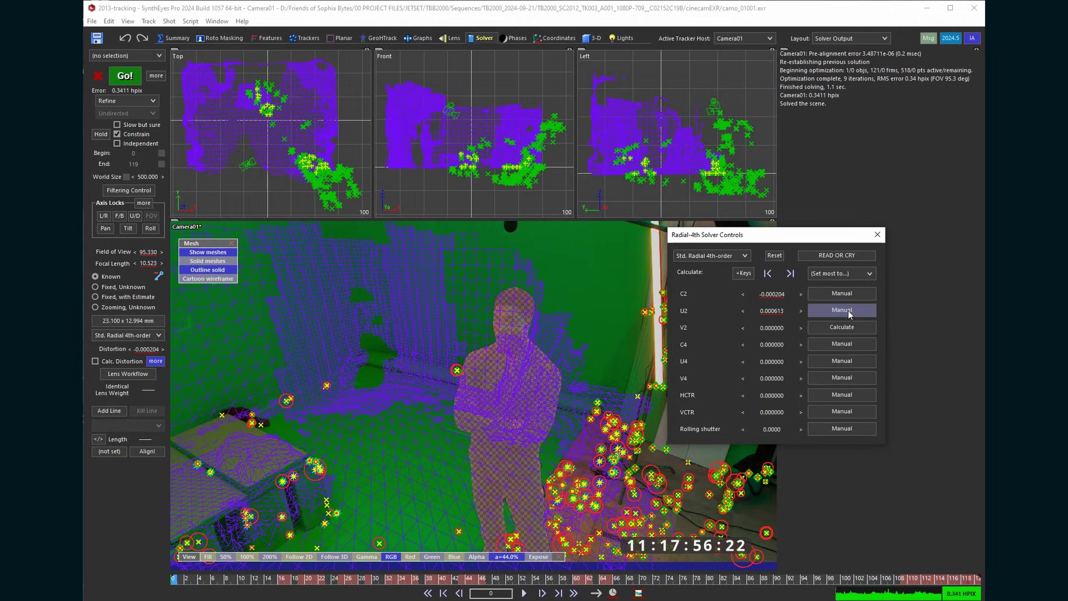
pyautogui.click(125, 76)
pyautogui.click(841, 327)
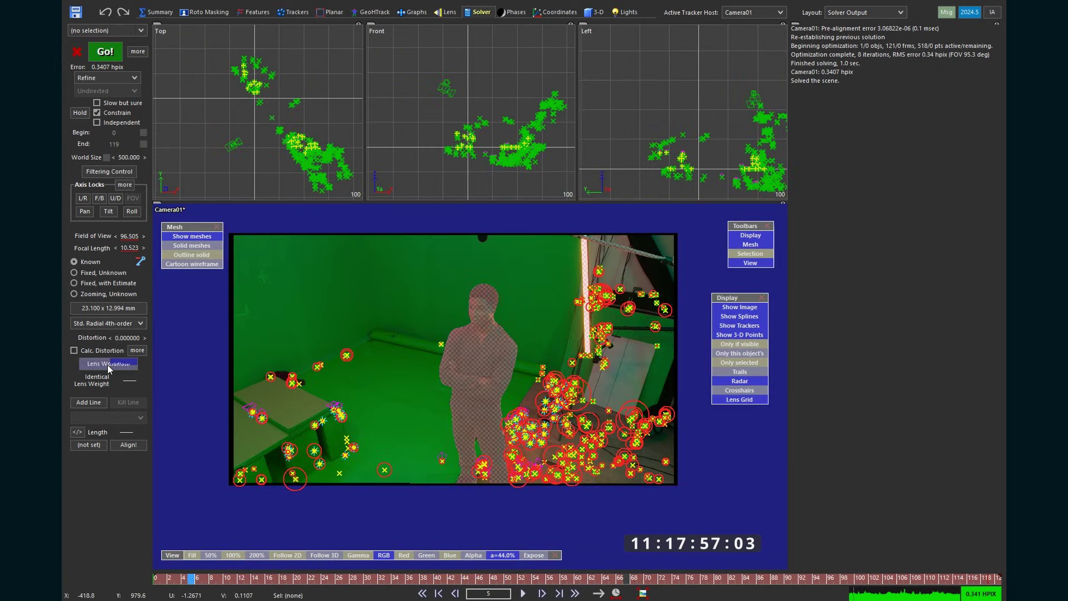
# Step: Run the advanced lens workflow with Redistorted(2) output and a 2 percent margin, and export the scene as Blender (Python)
pyautogui.click(127, 373)
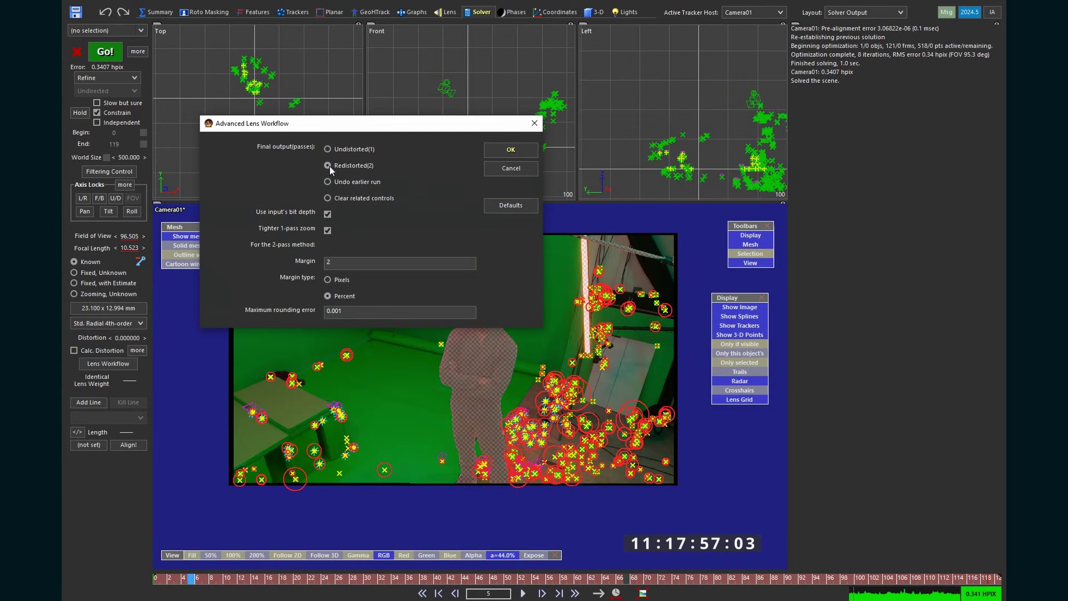
pyautogui.click(520, 155)
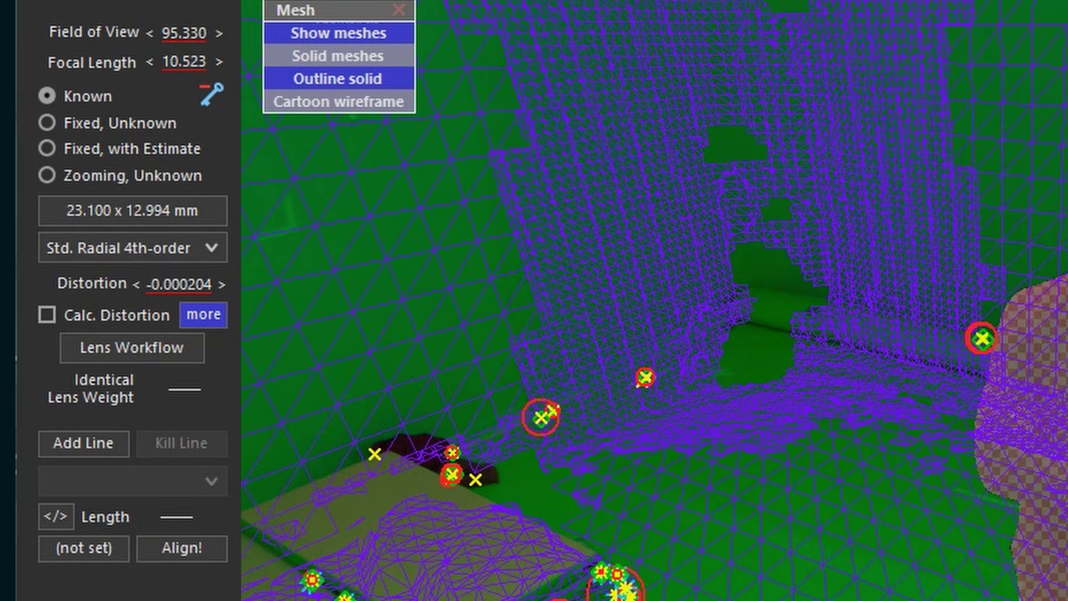
pyautogui.click(91, 21)
pyautogui.moveTo(634, 150)
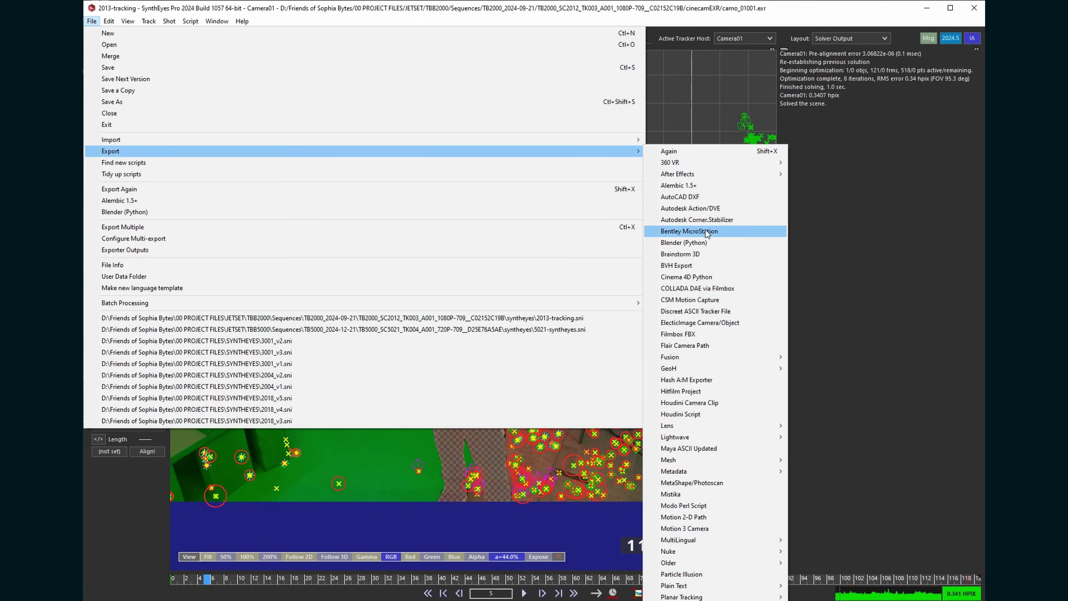
pyautogui.click(704, 244)
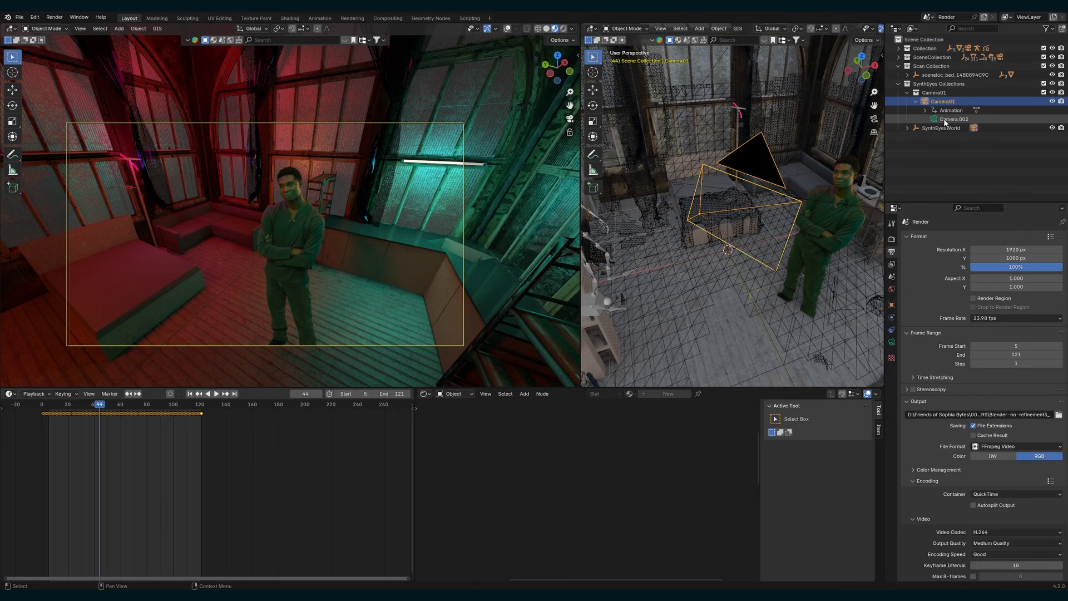
# Step: Switch to Blender and set the sensor width of the SynthEyes camera, Camera01, to 23.1 mm
pyautogui.click(944, 118)
pyautogui.scroll(2, 255, 336)
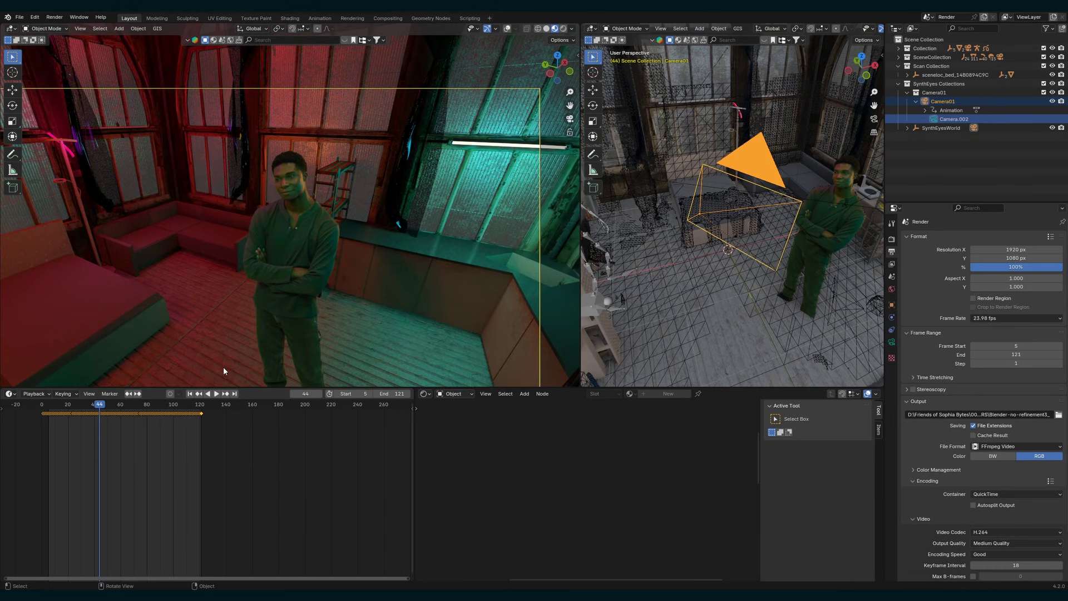
pyautogui.scroll(-2, 277, 341)
pyautogui.moveTo(285, 337); pyautogui.dragTo(647, 153, button='middle')
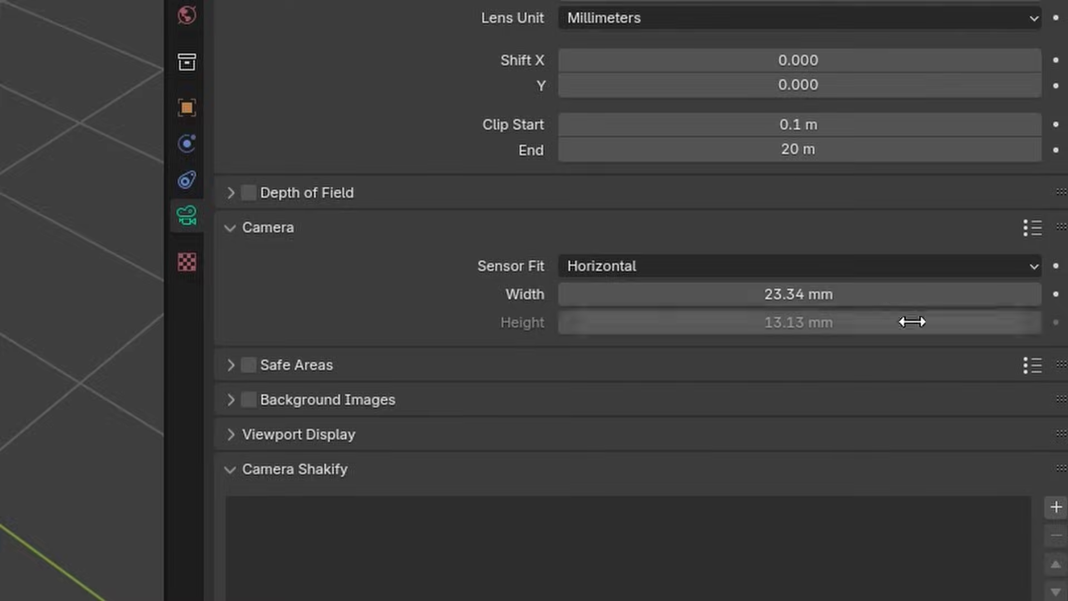
pyautogui.click(893, 294)
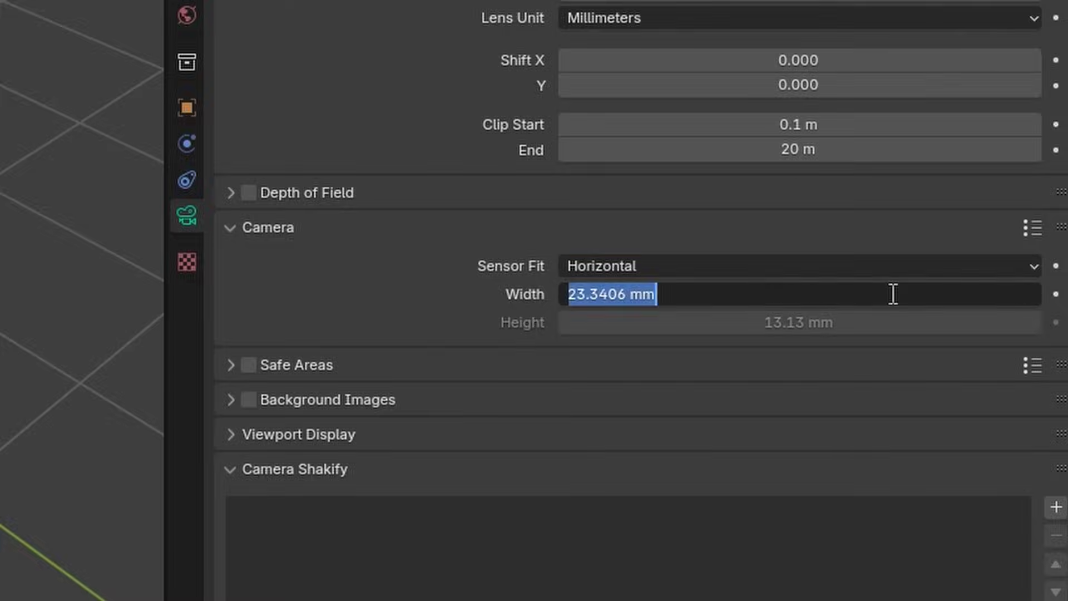
pyautogui.write('23.1')
pyautogui.press('Return')
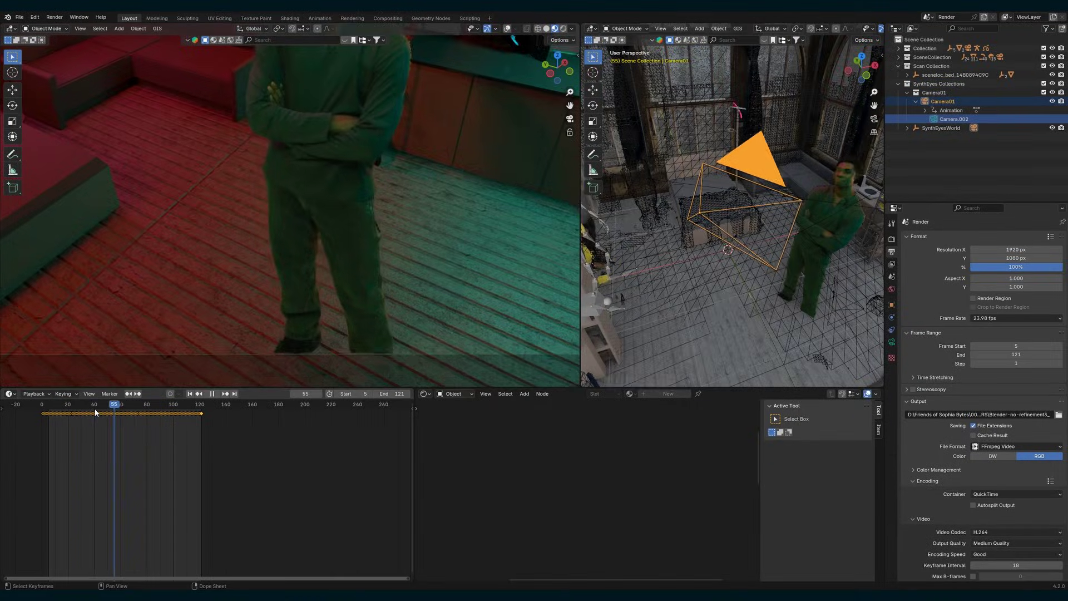
# Step: Review the actor's foot contact and alignment with the loft scene around frame 40 through the tracked camera
pyautogui.click(96, 412)
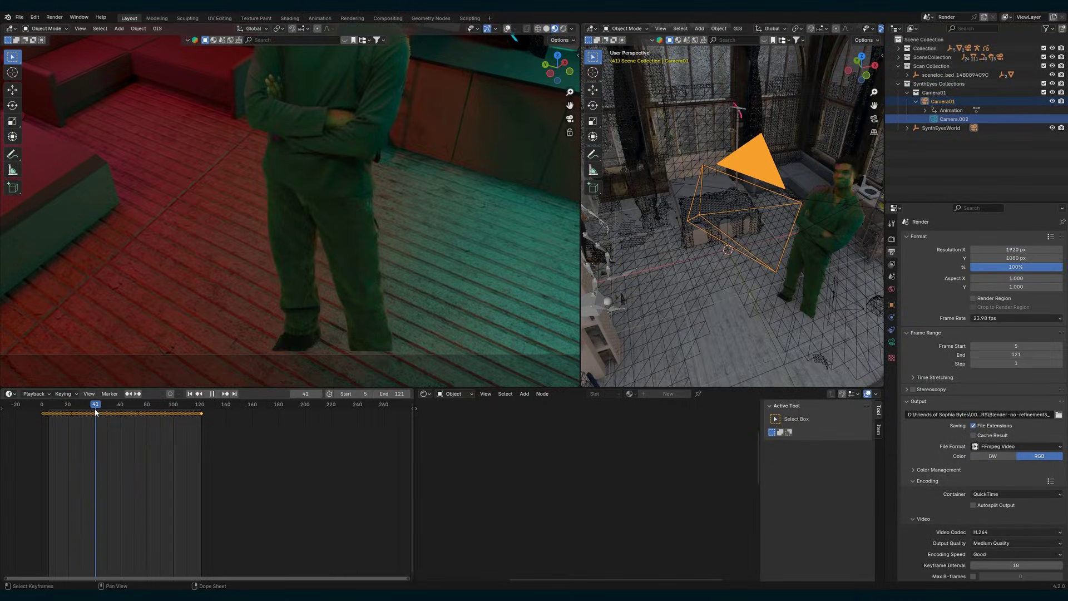
pyautogui.press('Escape')
pyautogui.scroll(-5, 366, 199)
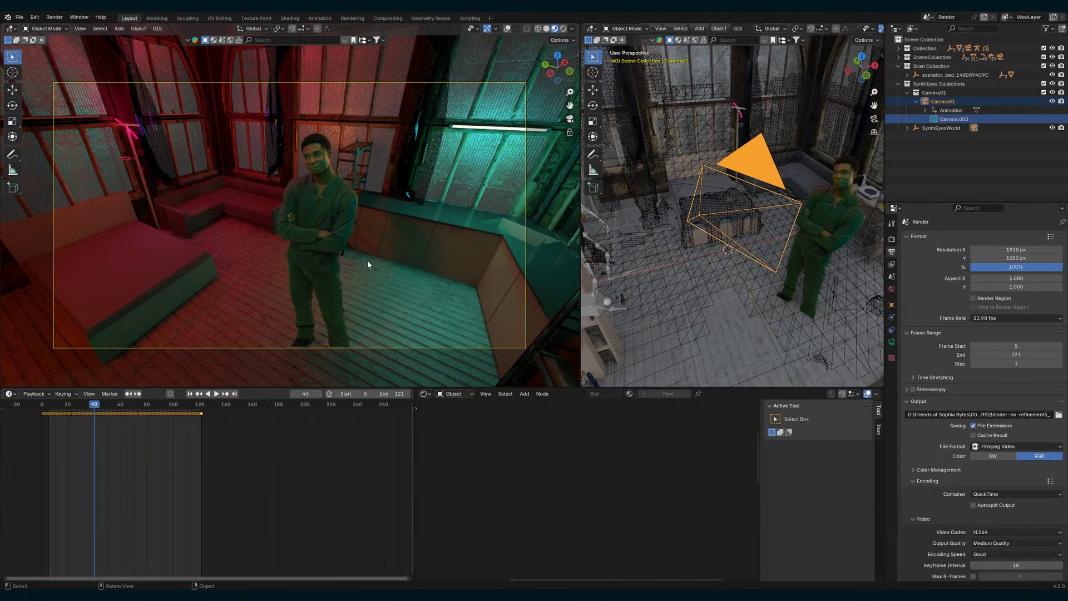
pyautogui.scroll(3, 367, 264)
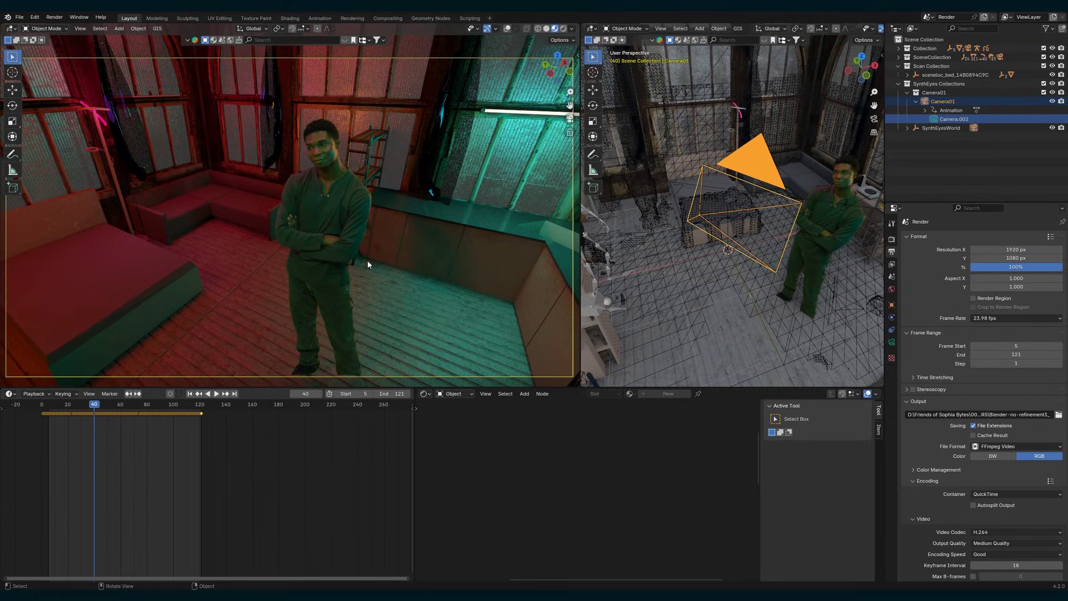
pyautogui.scroll(-3, 367, 264)
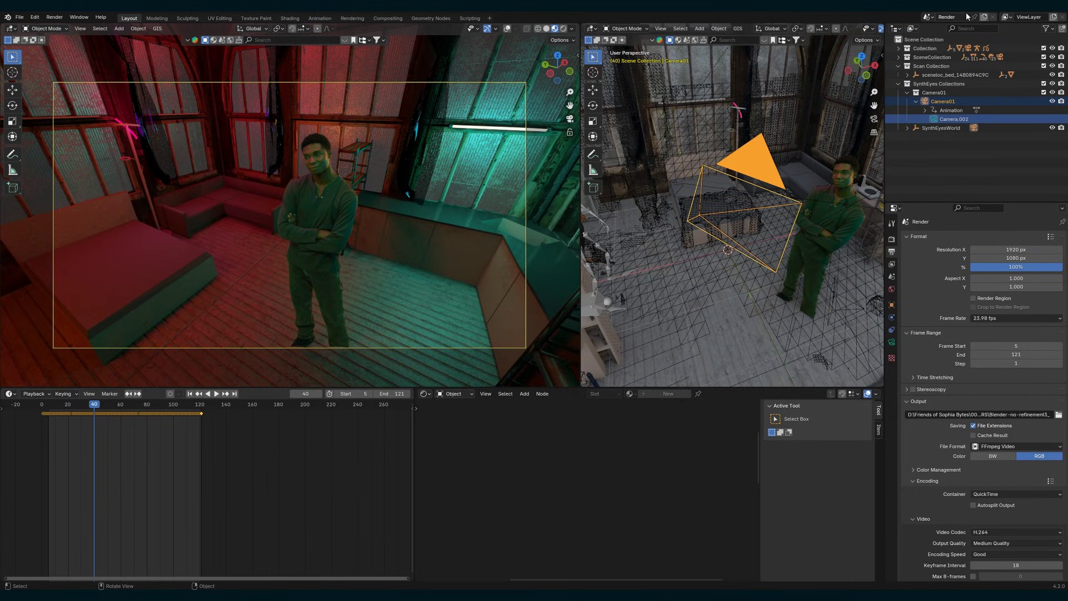